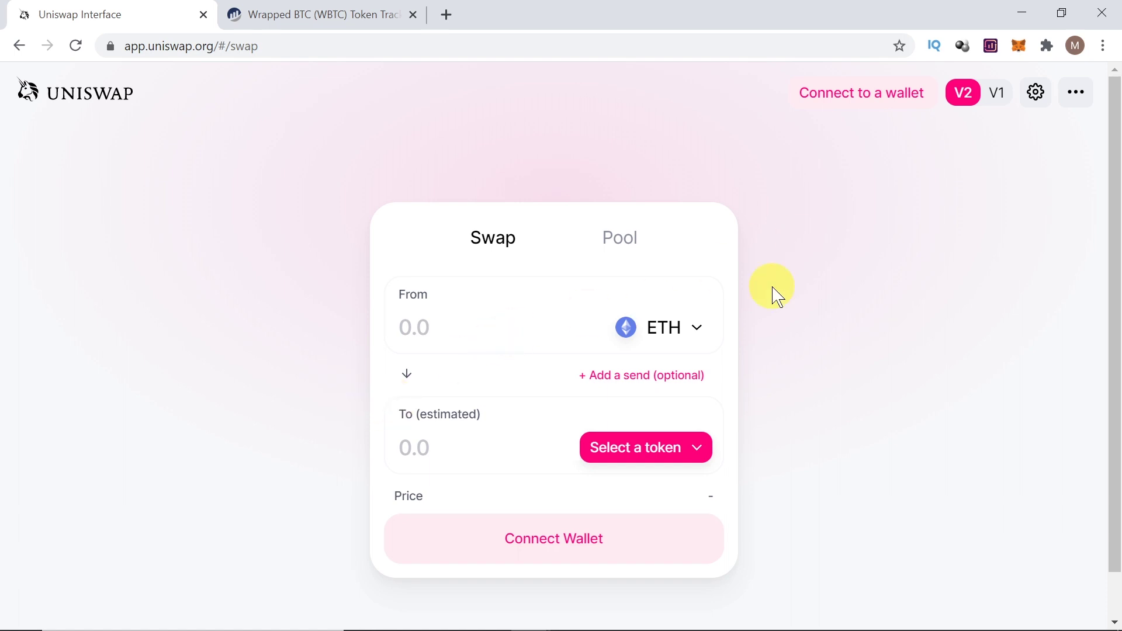
left_click(1020, 46)
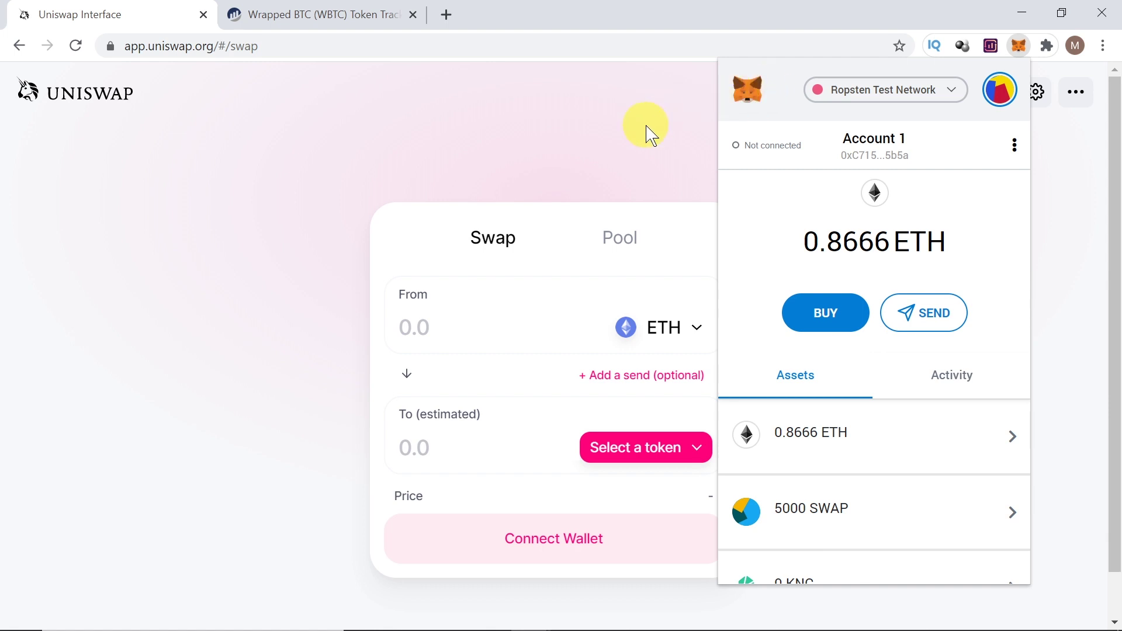
left_click(671, 149)
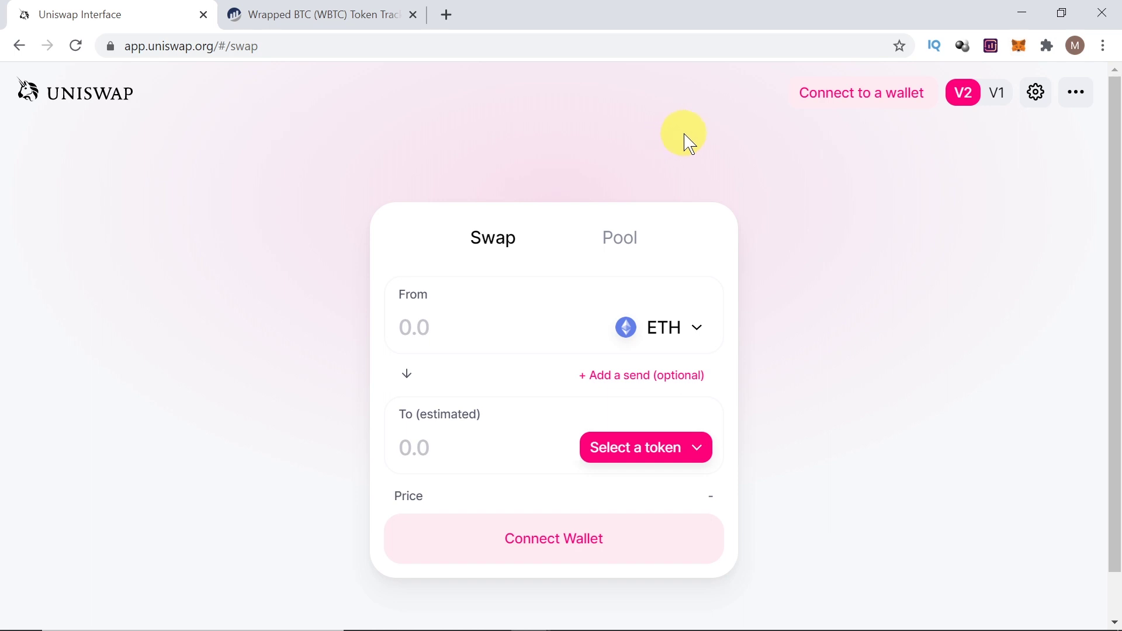
left_click(863, 99)
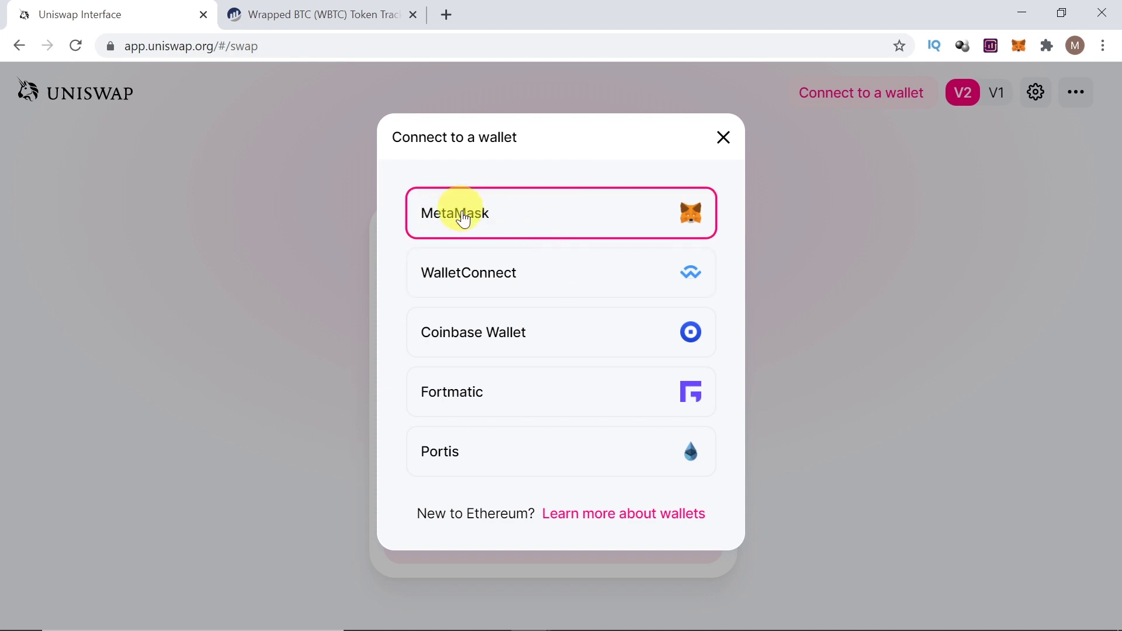
Step: Connect MetaMask's Account 1 to Uniswap on Ropsten, so the 0.866626 ETH balance shows
left_click(483, 219)
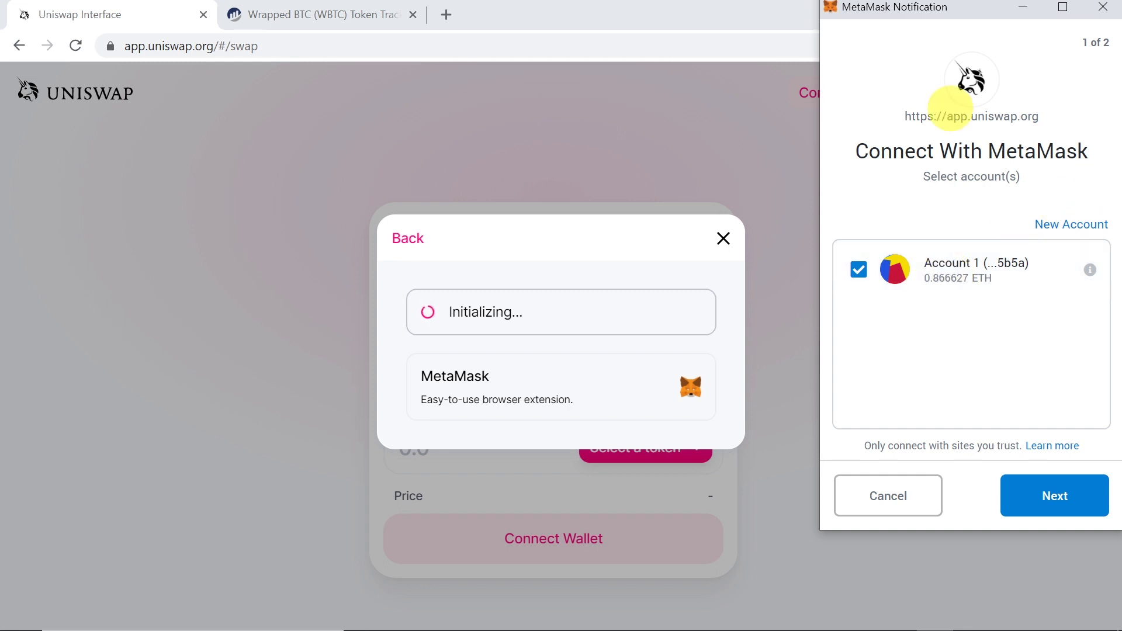
left_click(1054, 500)
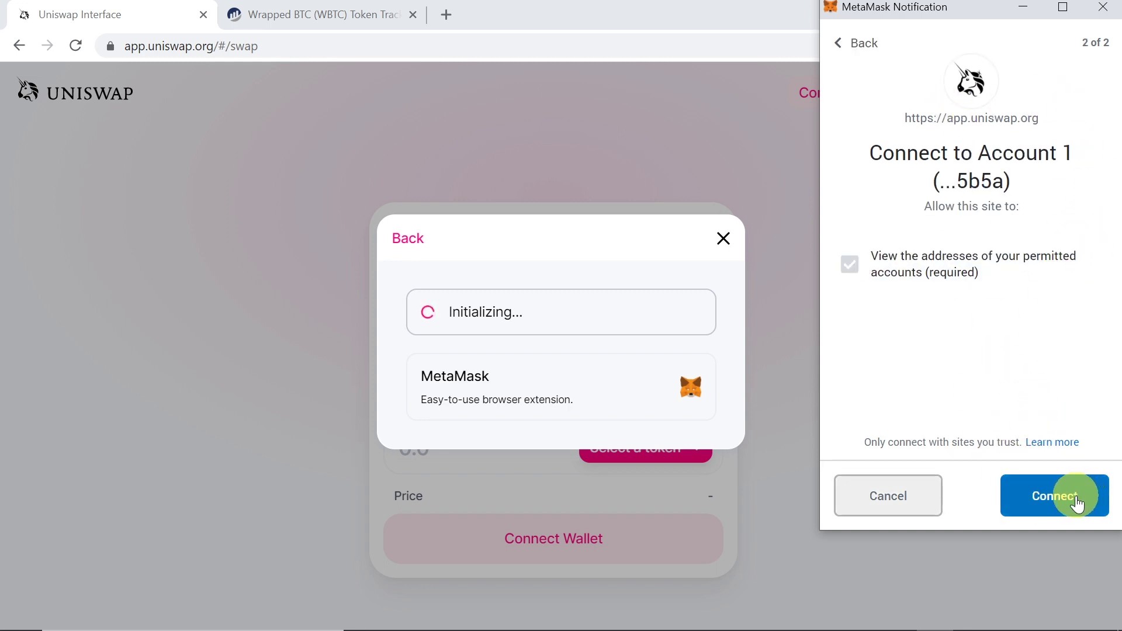
left_click(1068, 496)
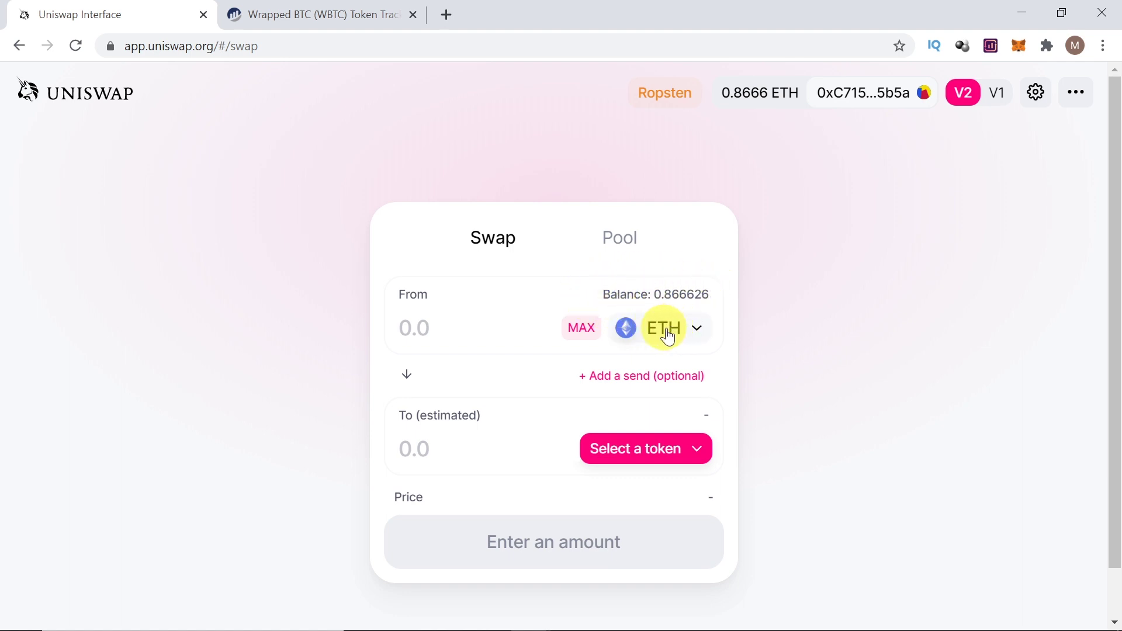
Step: Import WBTC by its pasted contract address and select it as the From token (0.00328471)
left_click(696, 333)
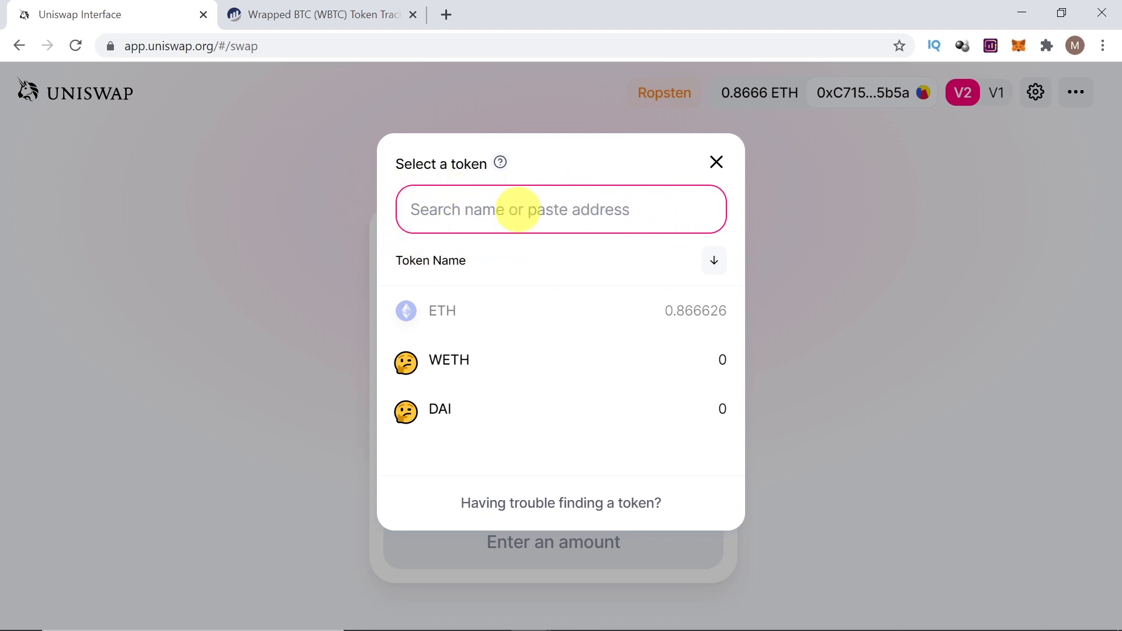
key("ctrl+v")
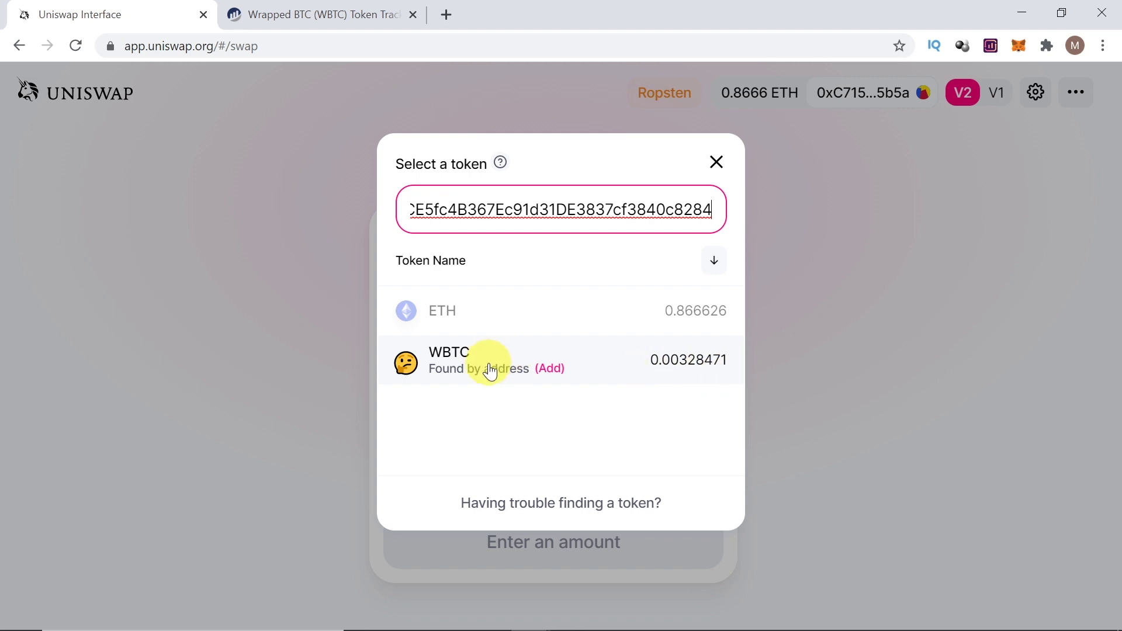
left_click(550, 370)
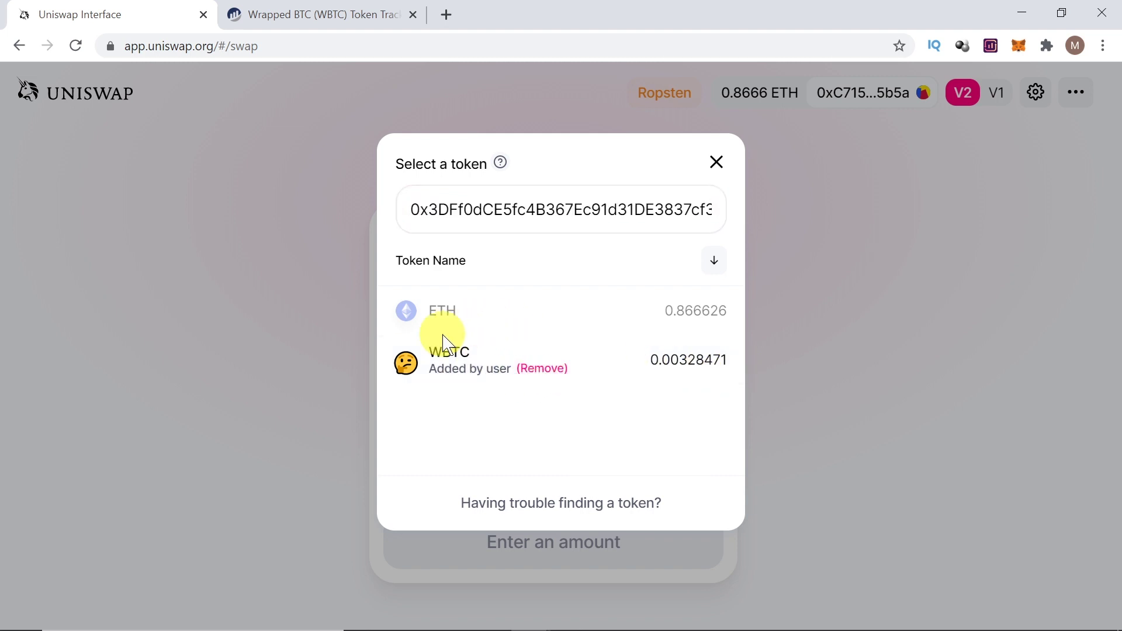
left_click(474, 367)
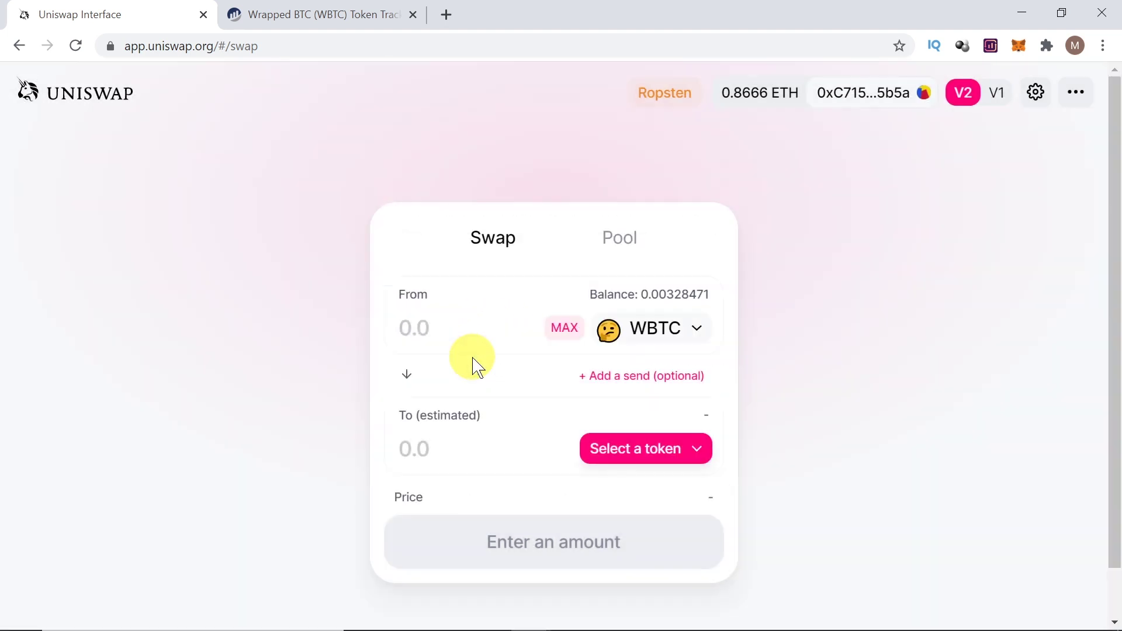
left_click(695, 330)
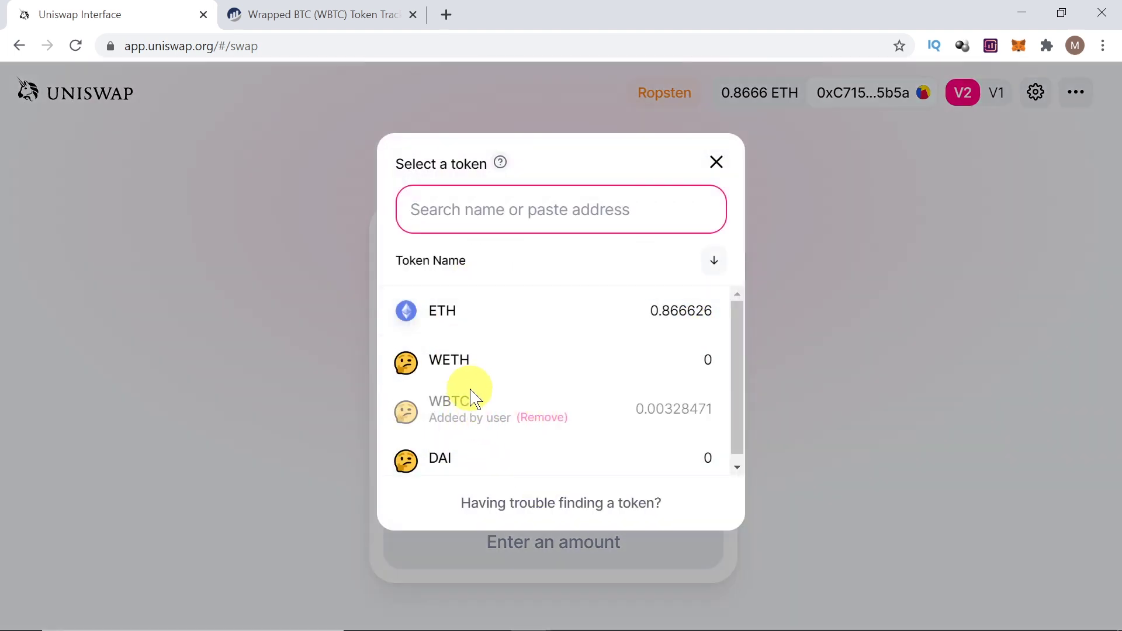
Step: Keep WBTC as the source and choose ETH as the token to receive
left_click(837, 291)
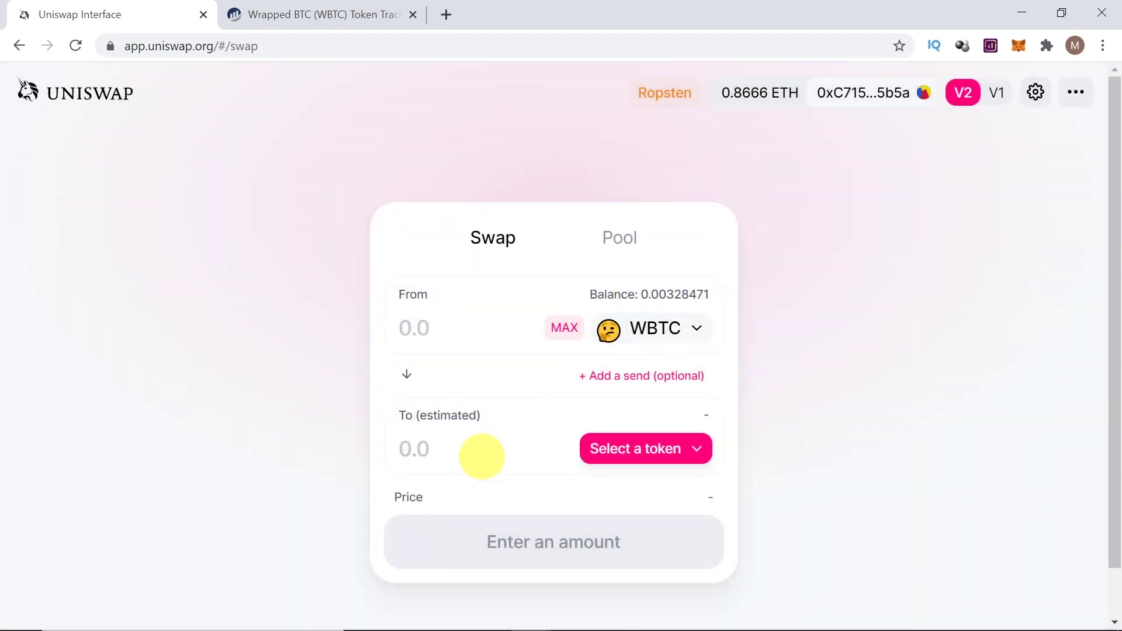
left_click(647, 446)
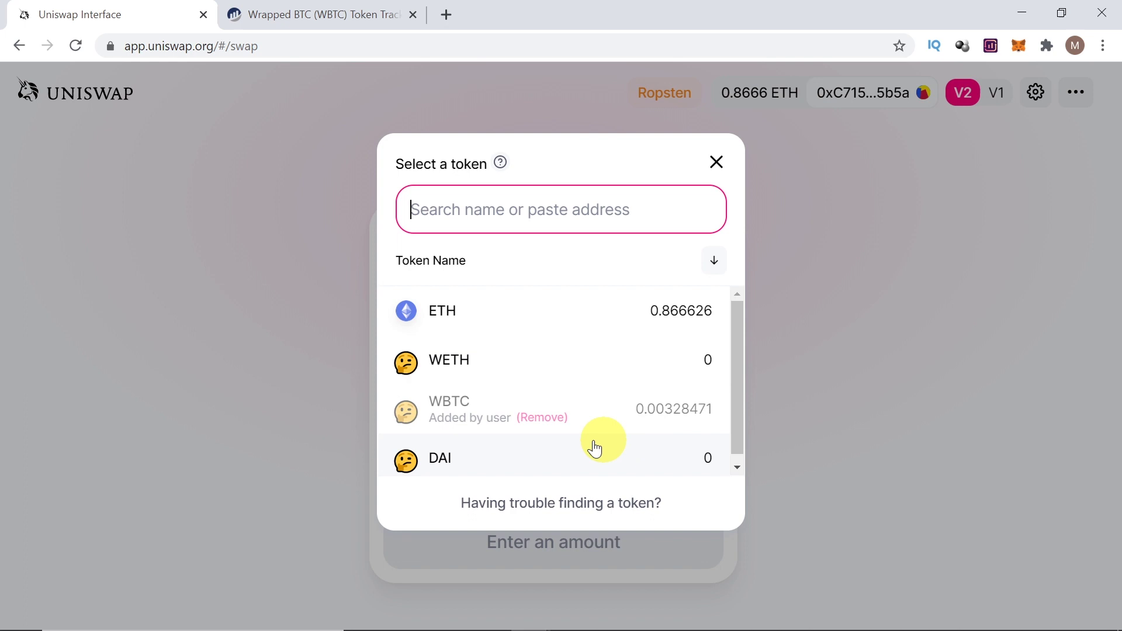
left_click(477, 319)
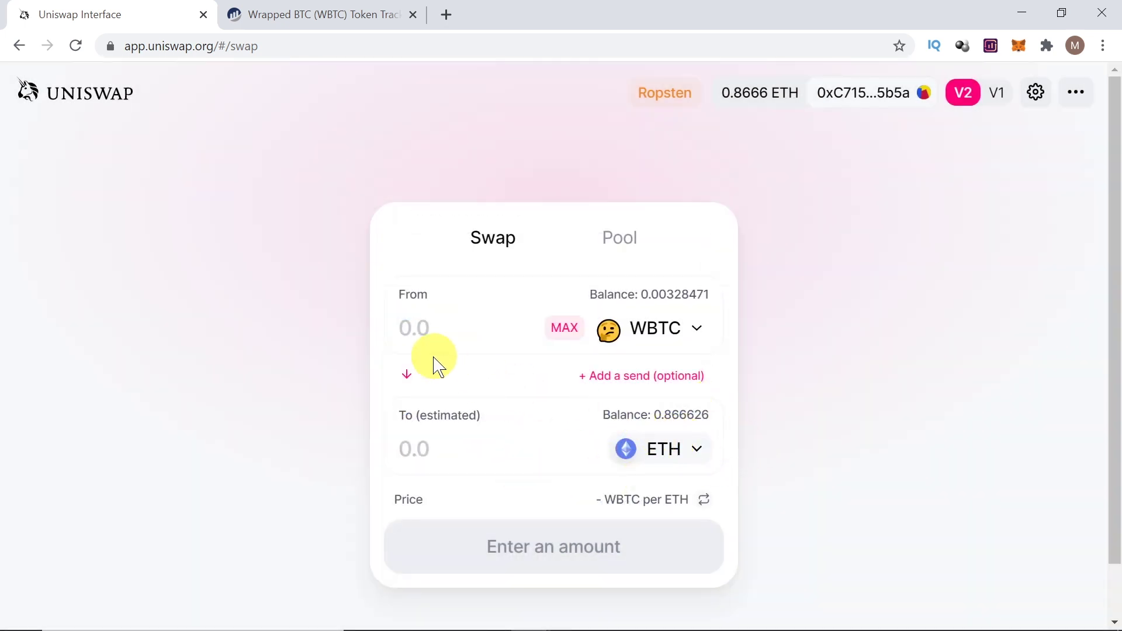
Step: Enter 0.002 WBTC as the swap amount, giving an estimate of 0.0794753 ETH
left_click(420, 323)
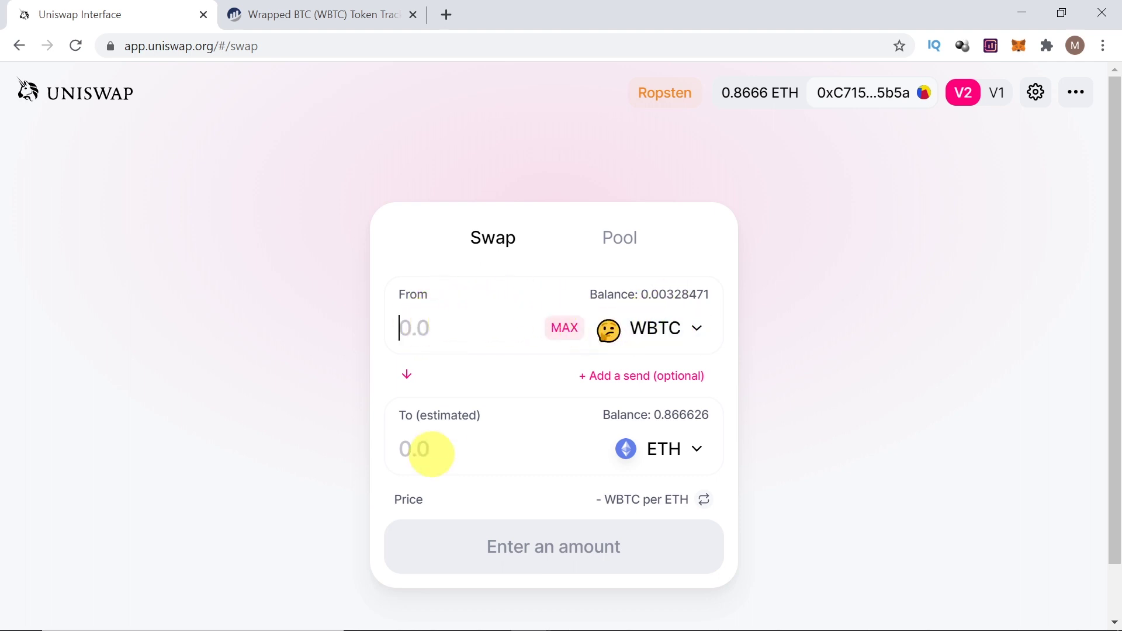
left_click(431, 450)
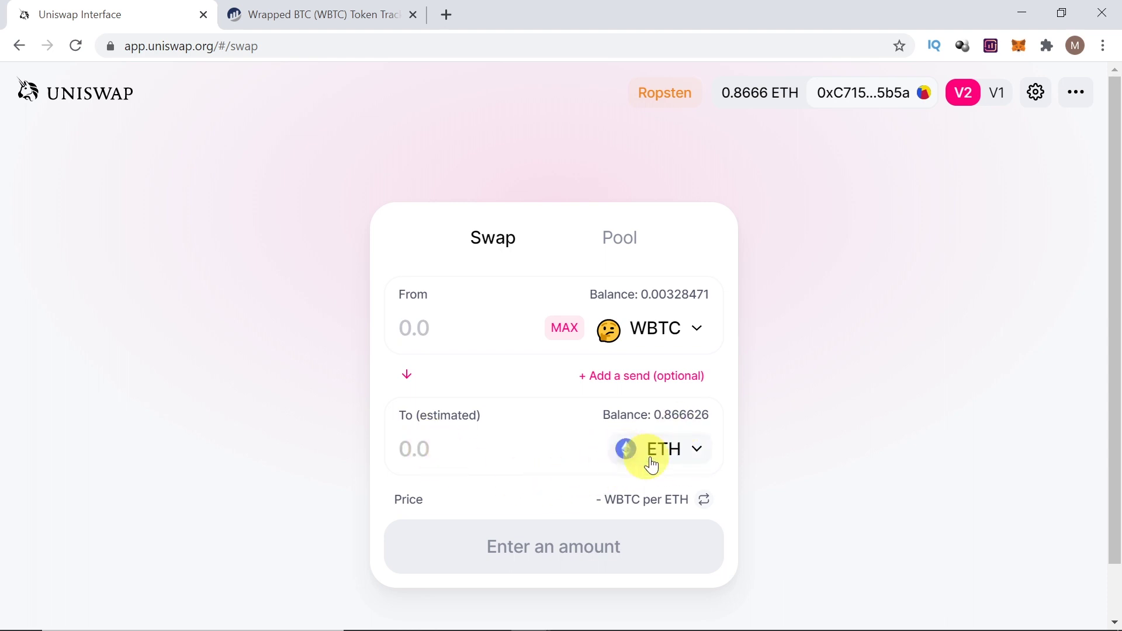
left_click(422, 326)
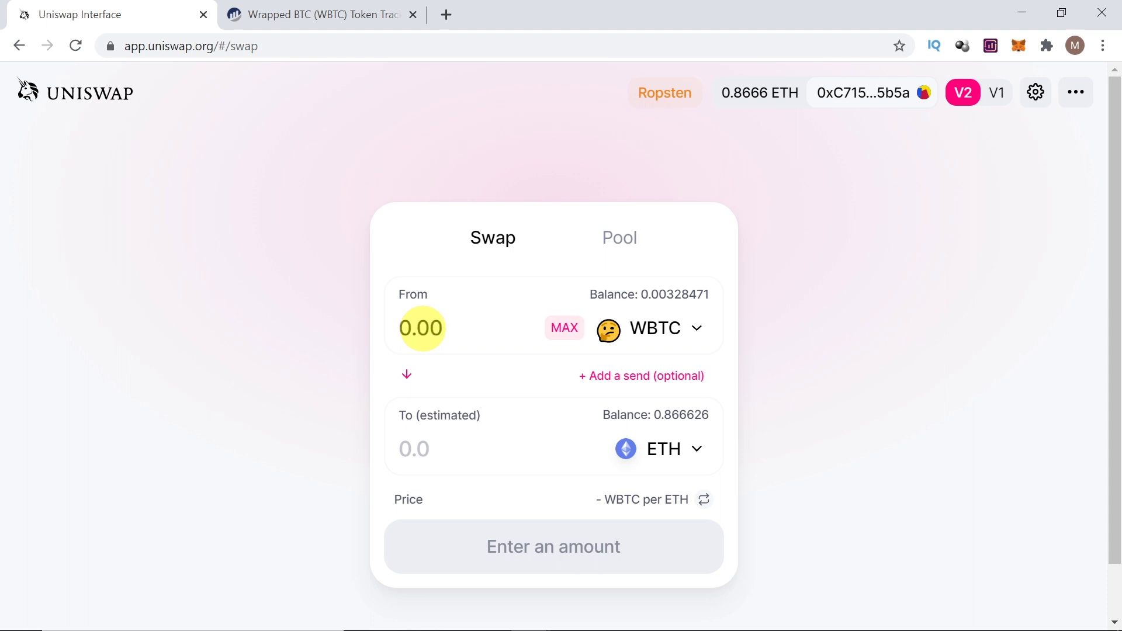
type("2")
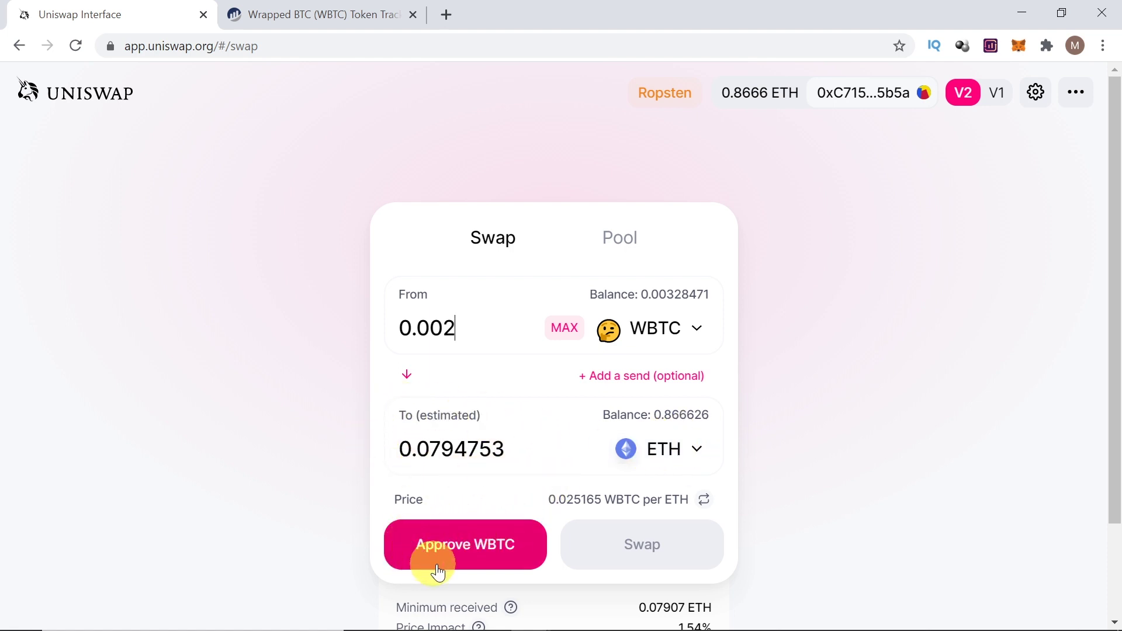
Step: Approve WBTC spending for Uniswap, confirm it in MetaMask and dismiss the notification
left_click(413, 566)
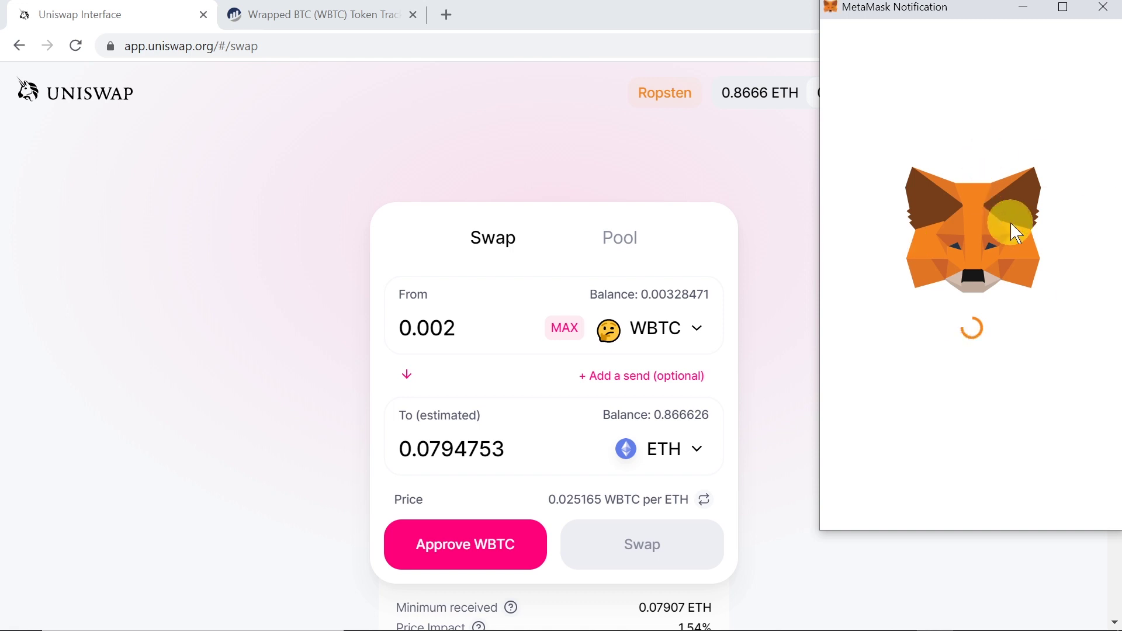
scroll(1017, 231, "down", 2)
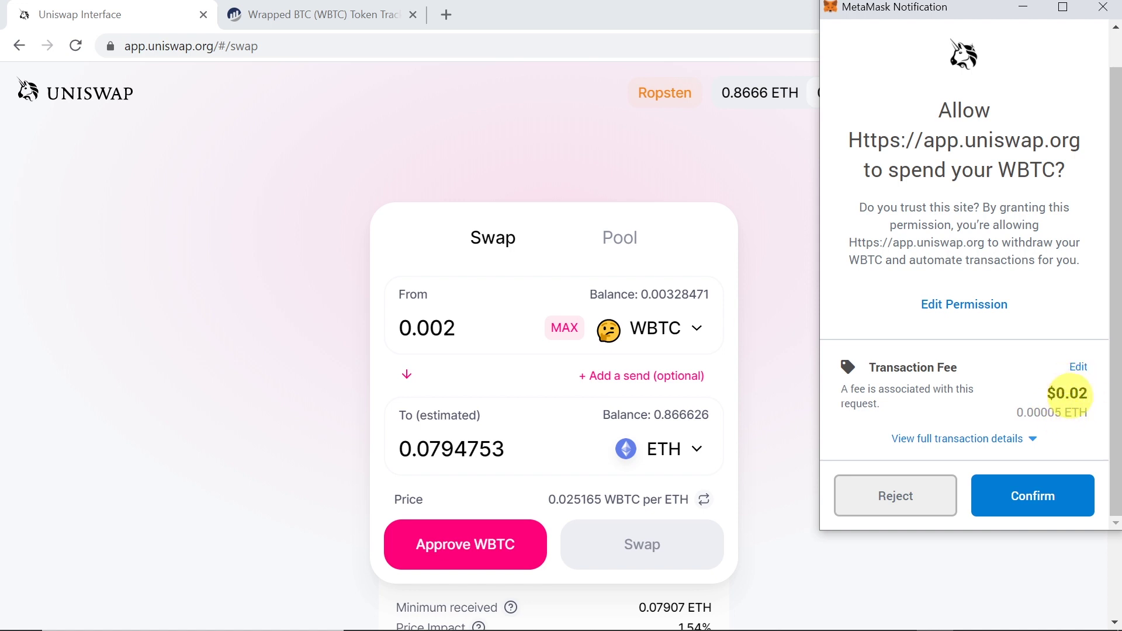
left_click(1038, 494)
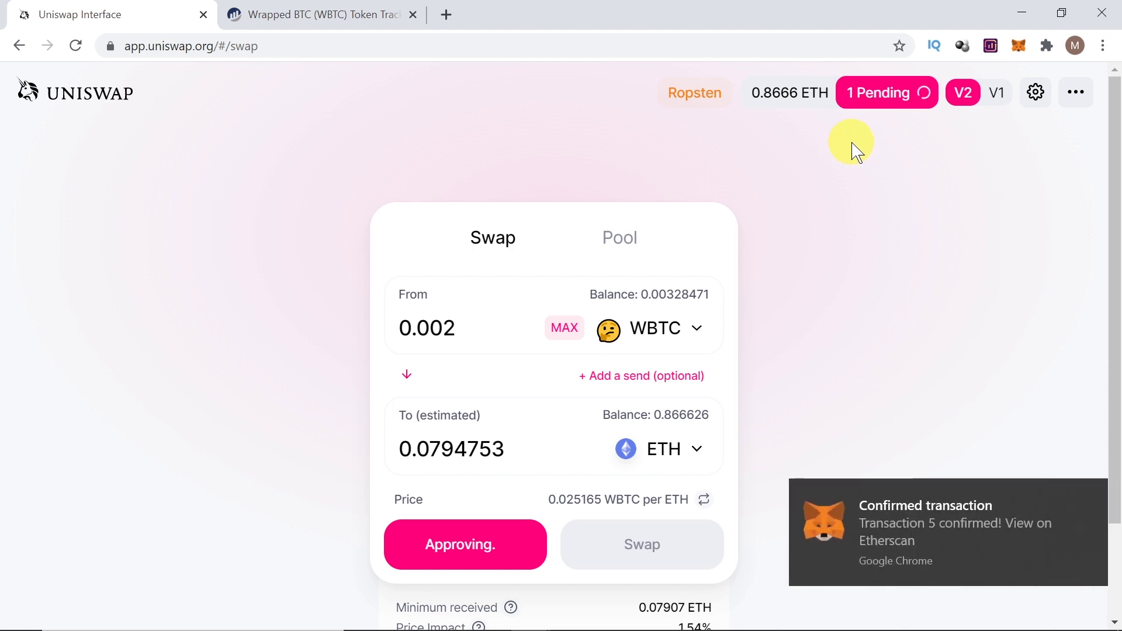
mouse_move(929, 531)
left_click(1107, 519)
left_click(1092, 496)
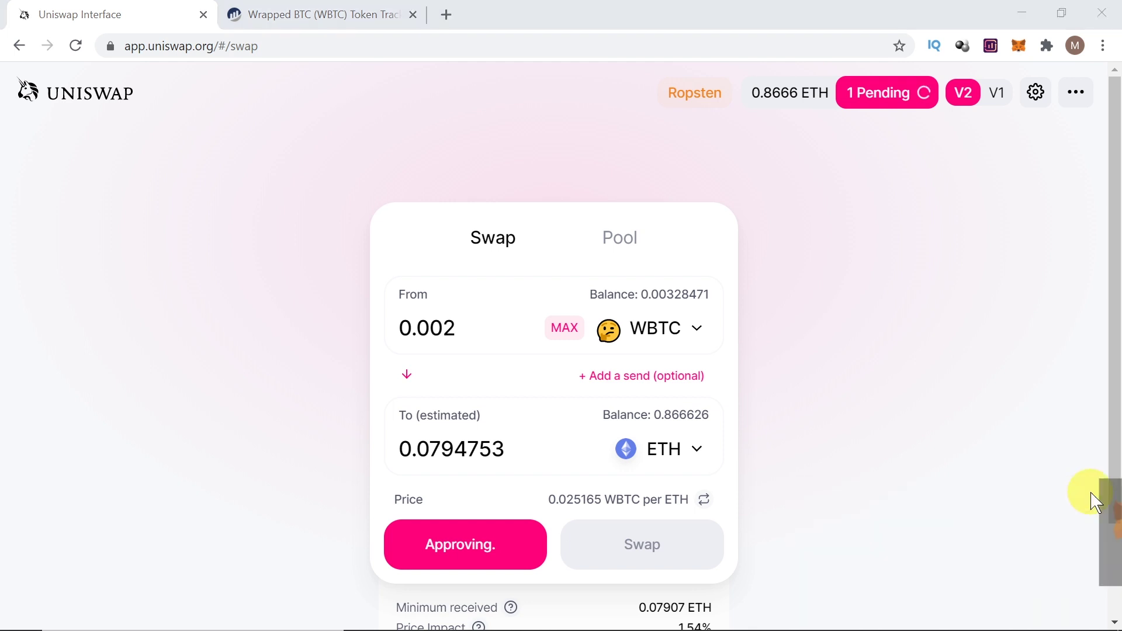
scroll(824, 403, "down", 1)
scroll(830, 398, "up", 1)
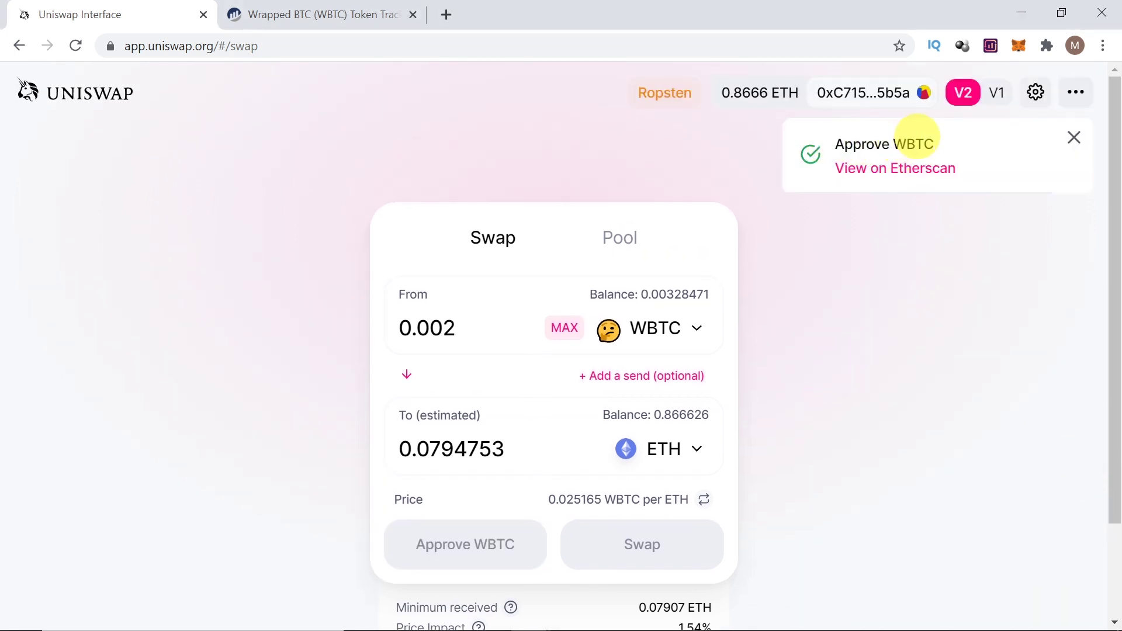
scroll(853, 435, "down", 2)
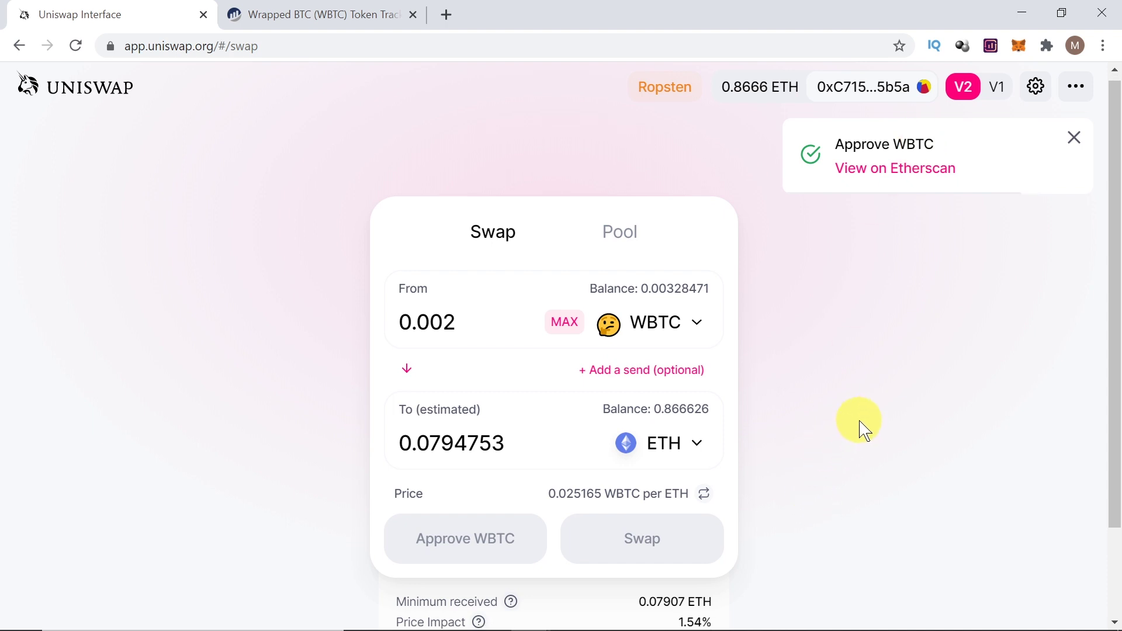
scroll(760, 468, "up", 1)
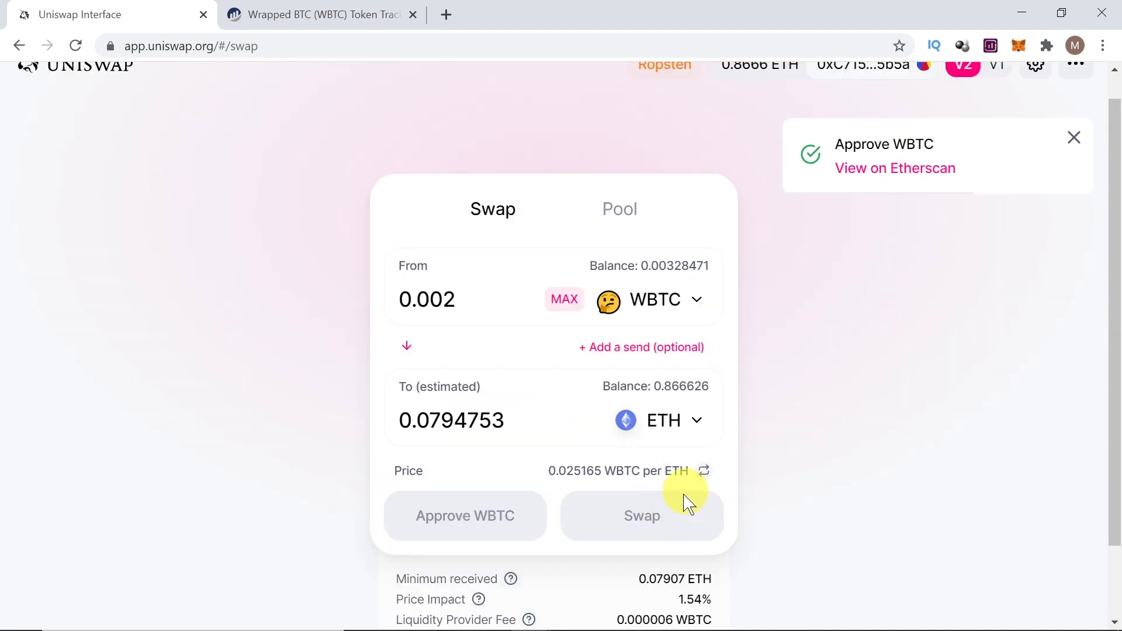
scroll(696, 535, "down", 1)
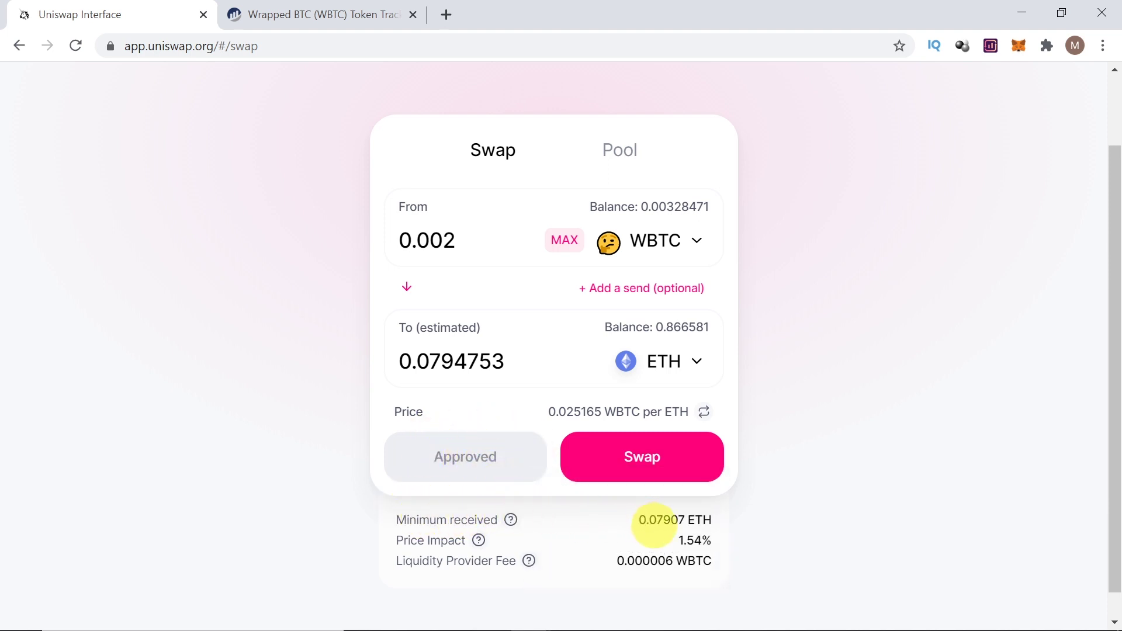
left_click_drag(639, 520, 687, 519)
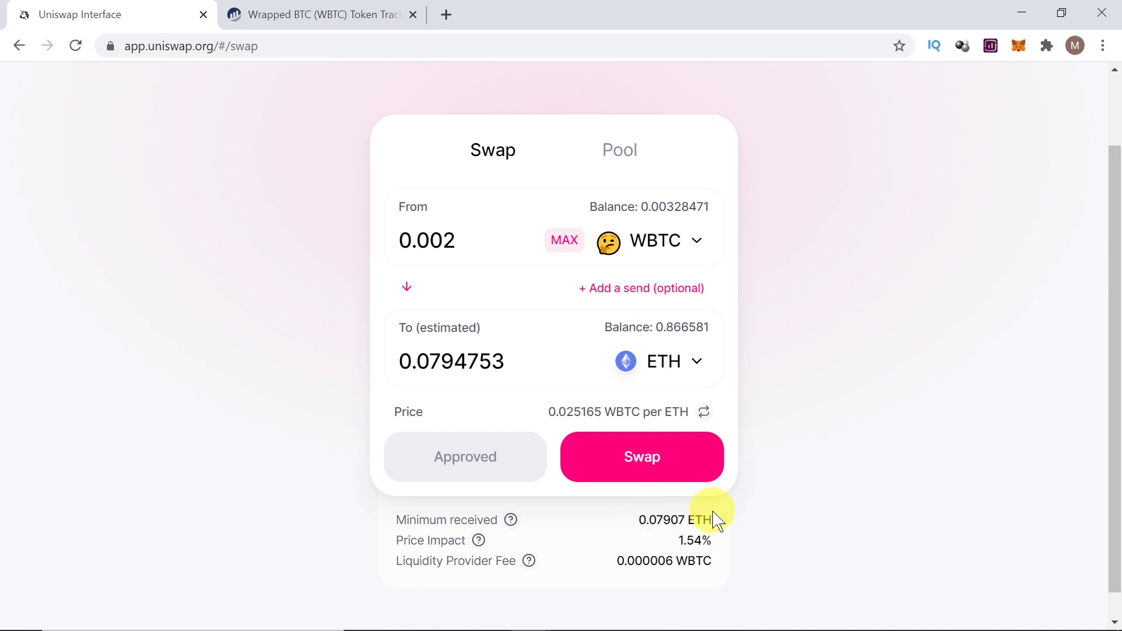
left_click(668, 536)
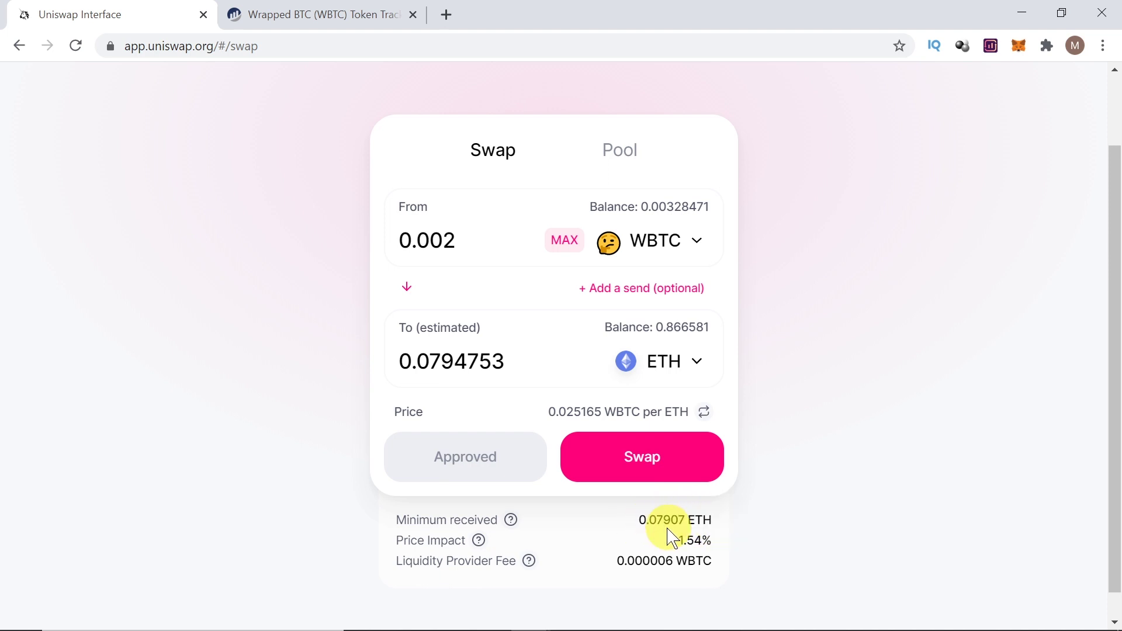
mouse_move(675, 539)
left_mouse_down()
mouse_move(719, 539)
mouse_move(659, 564)
mouse_move(757, 564)
left_mouse_up()
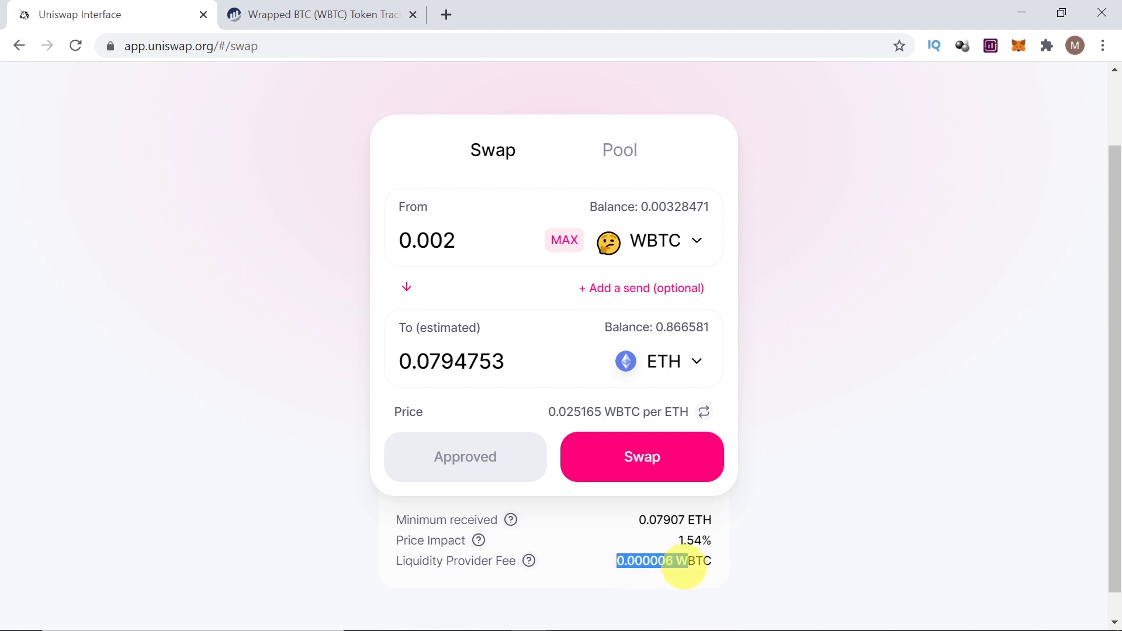
left_click(777, 550)
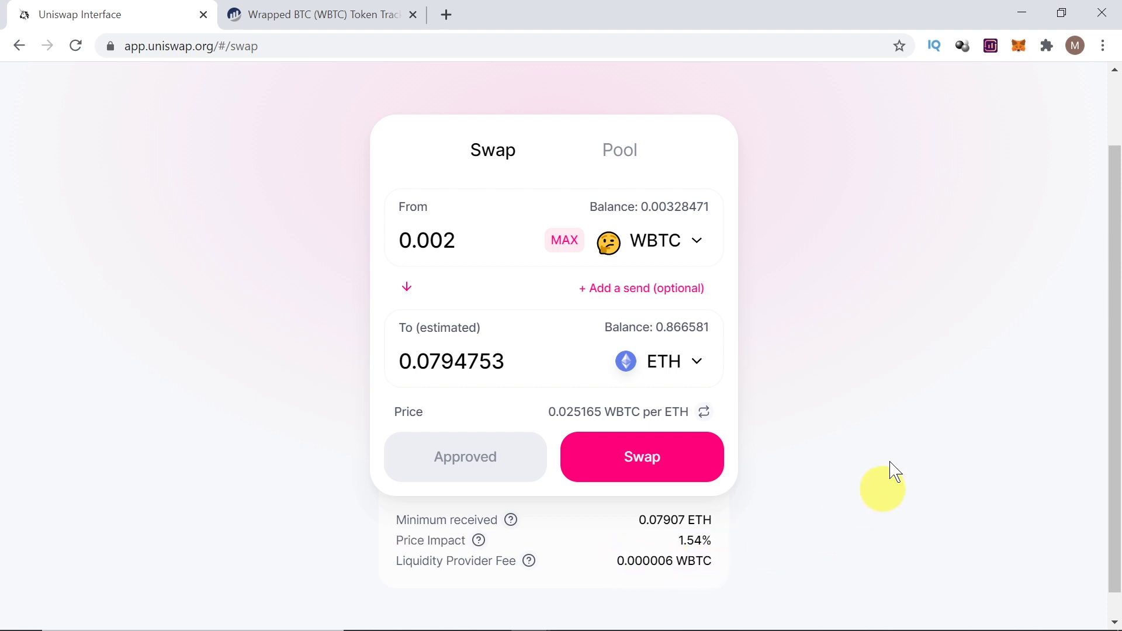
Step: Confirm the 0.002 WBTC to 0.0794753 ETH swap, accepting the 0.000169 gas fee in MetaMask
left_click(613, 474)
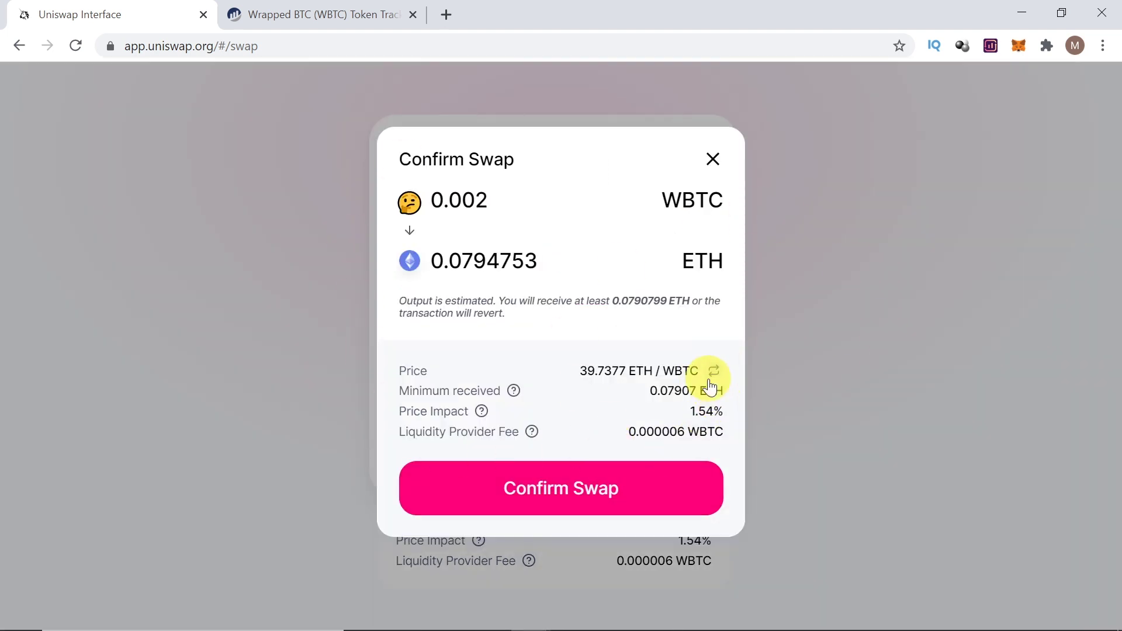
left_click(593, 494)
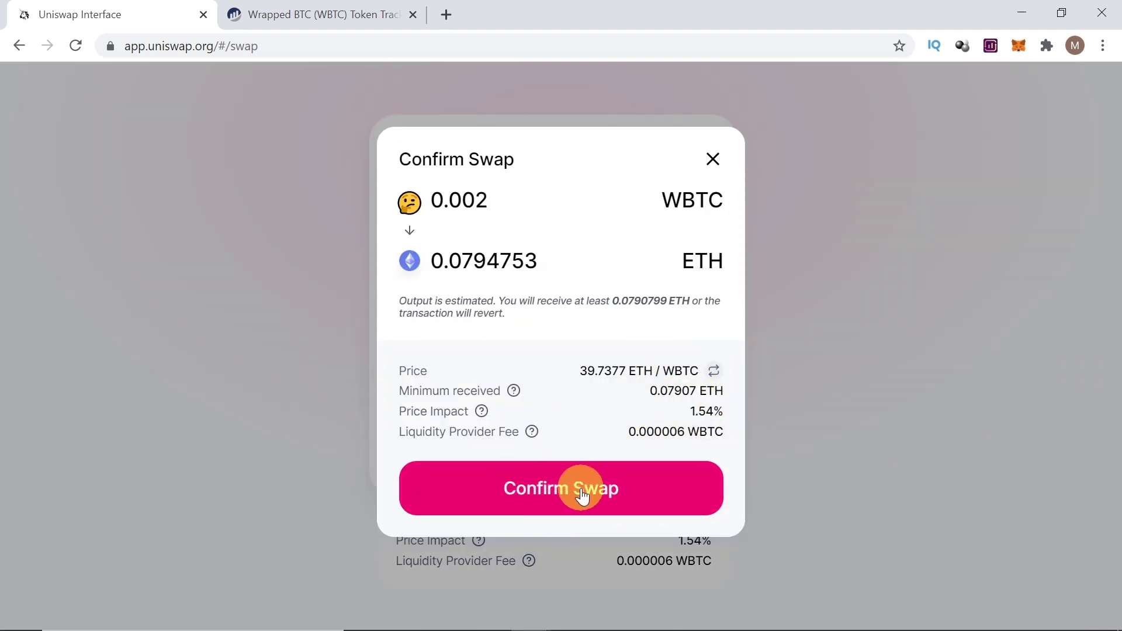
left_click(597, 502)
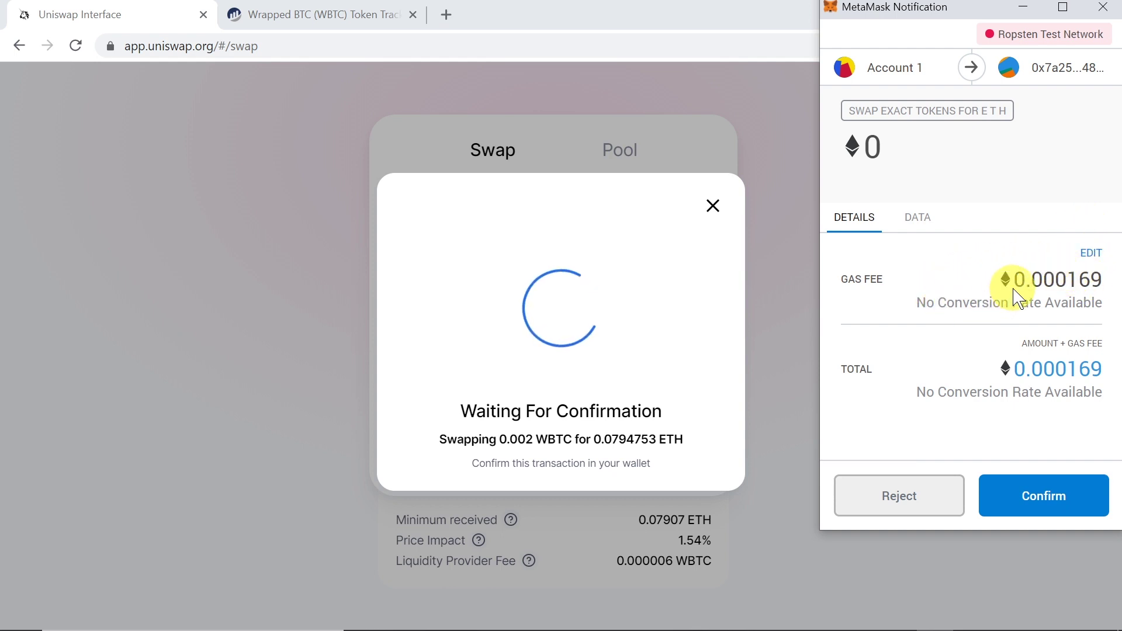
left_click_drag(1024, 279, 1096, 278)
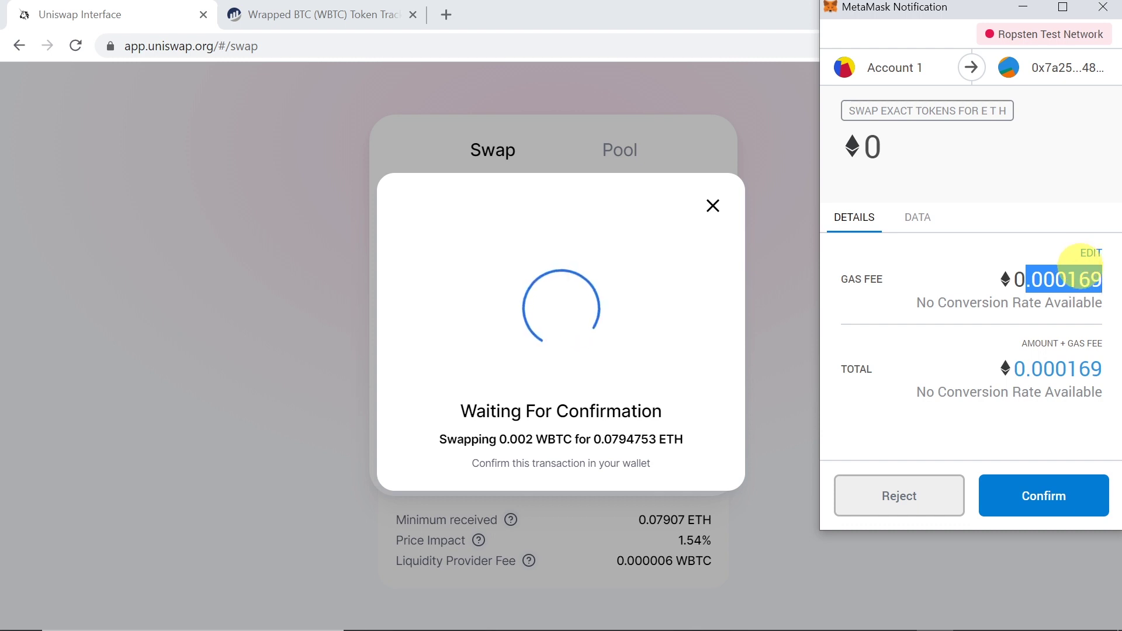
left_click(1032, 514)
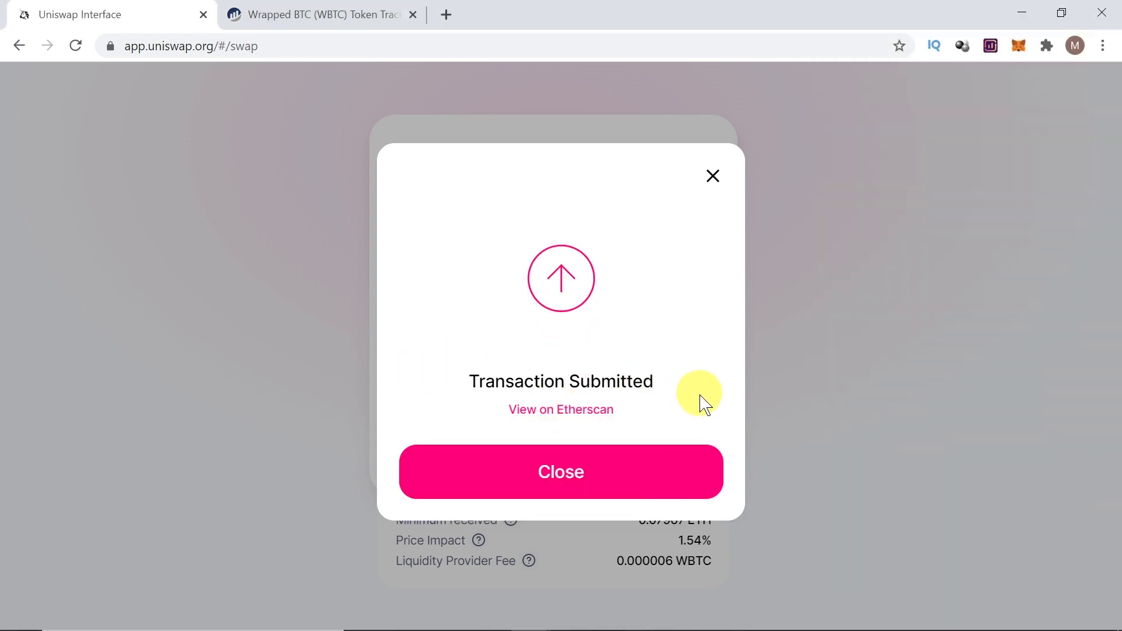
Step: Close the Transaction Submitted notice and check the new 0.00128471 WBTC and 0.945928 ETH balances
left_click(626, 468)
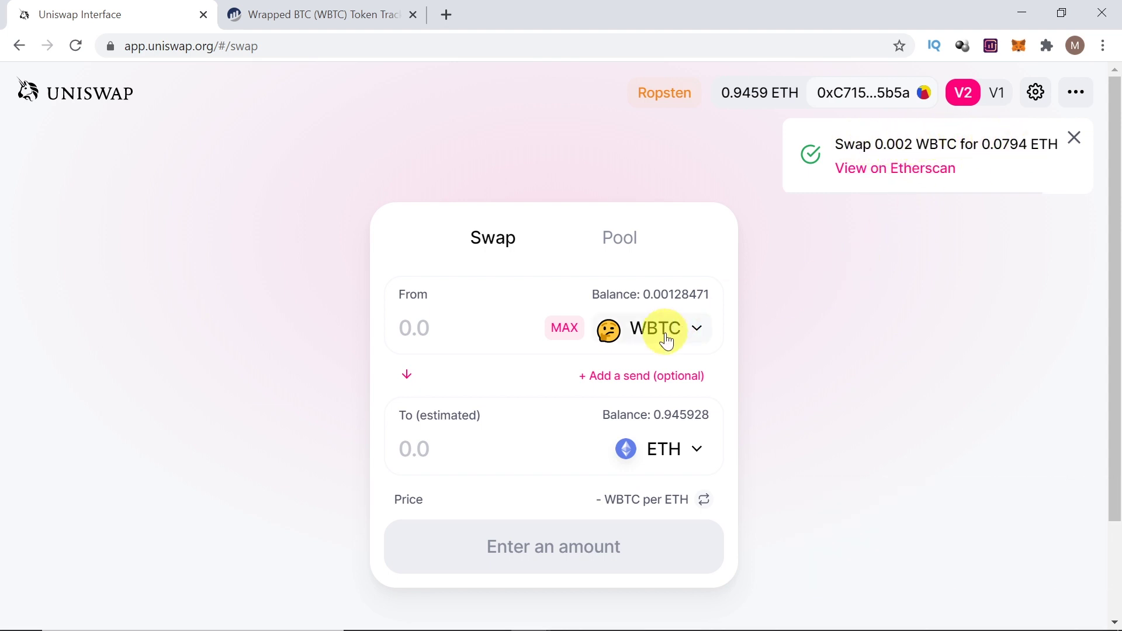
left_click_drag(644, 294, 711, 297)
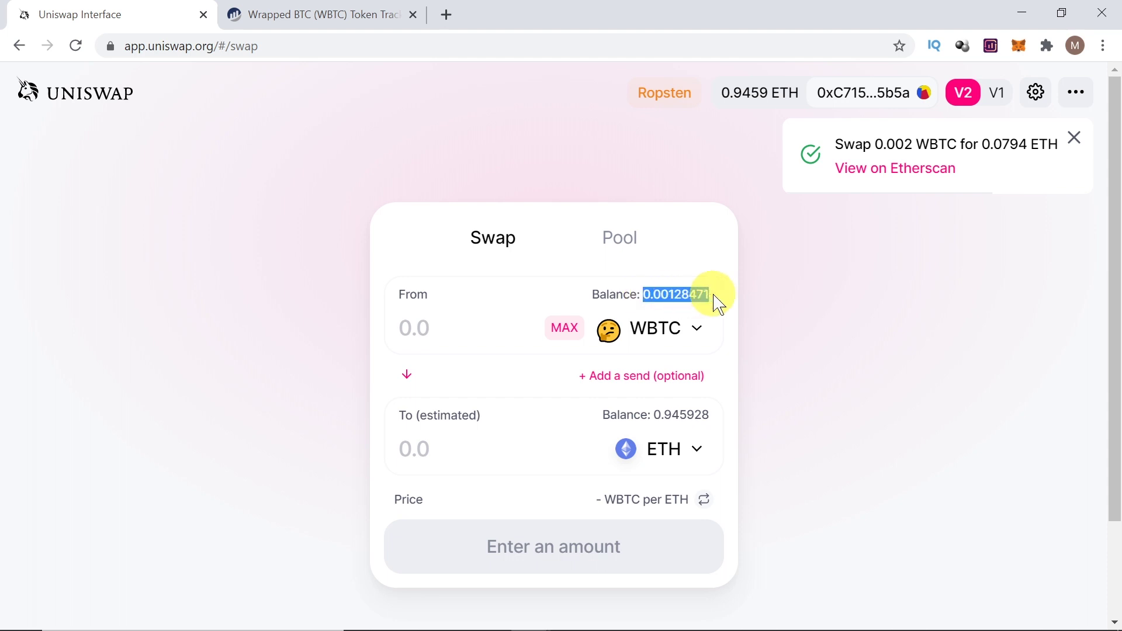
left_click_drag(653, 416, 710, 410)
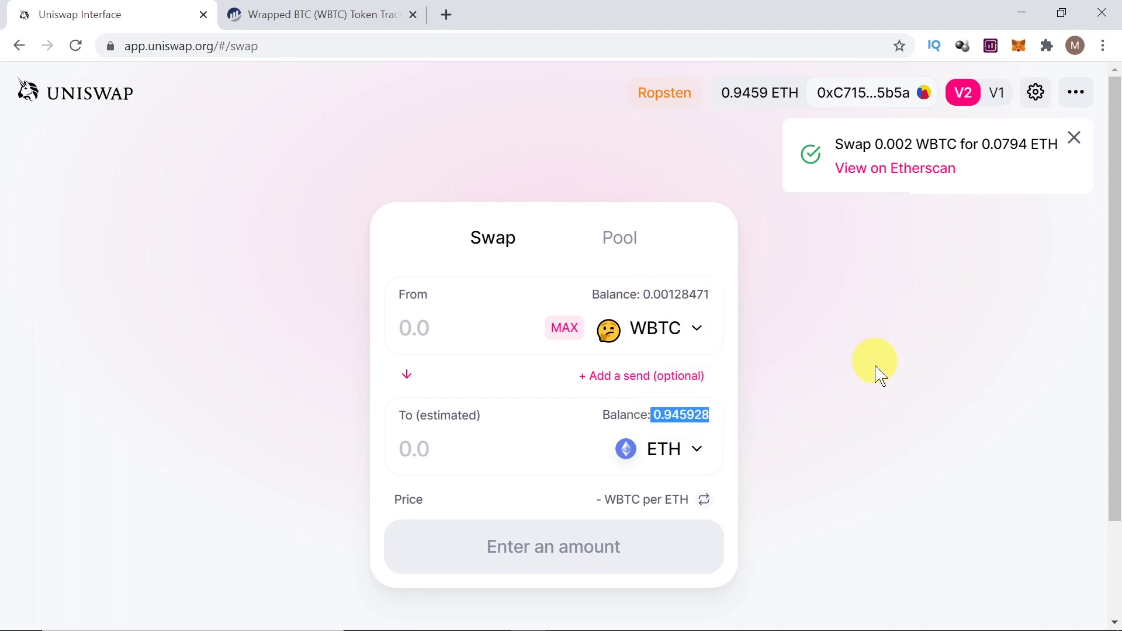
Step: Review MetaMask's assets (0.9459 ETH, 0.001 WBTC) and go to the Add Tokens page
left_click(1019, 45)
scroll(941, 210, "down", 5)
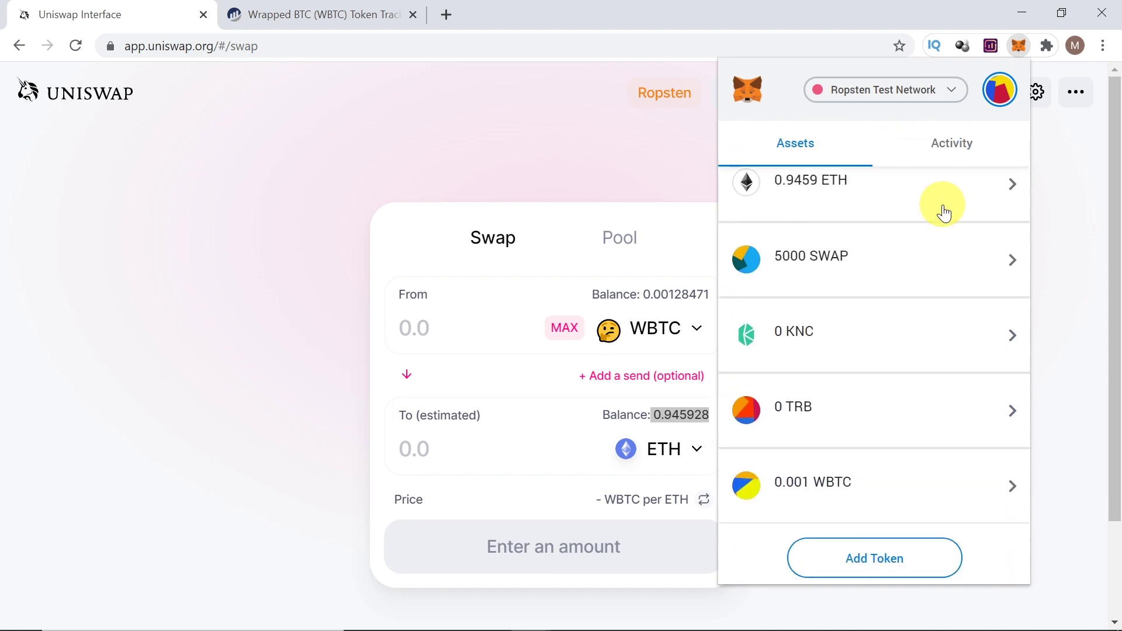
scroll(865, 257, "up", 1)
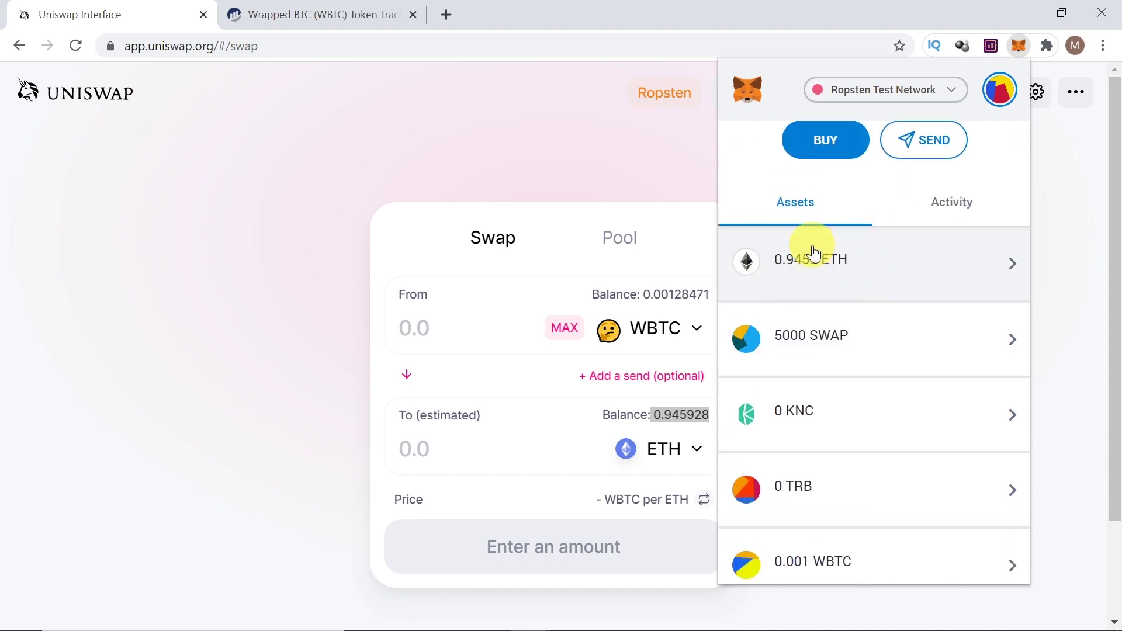
scroll(818, 266, "down", 3)
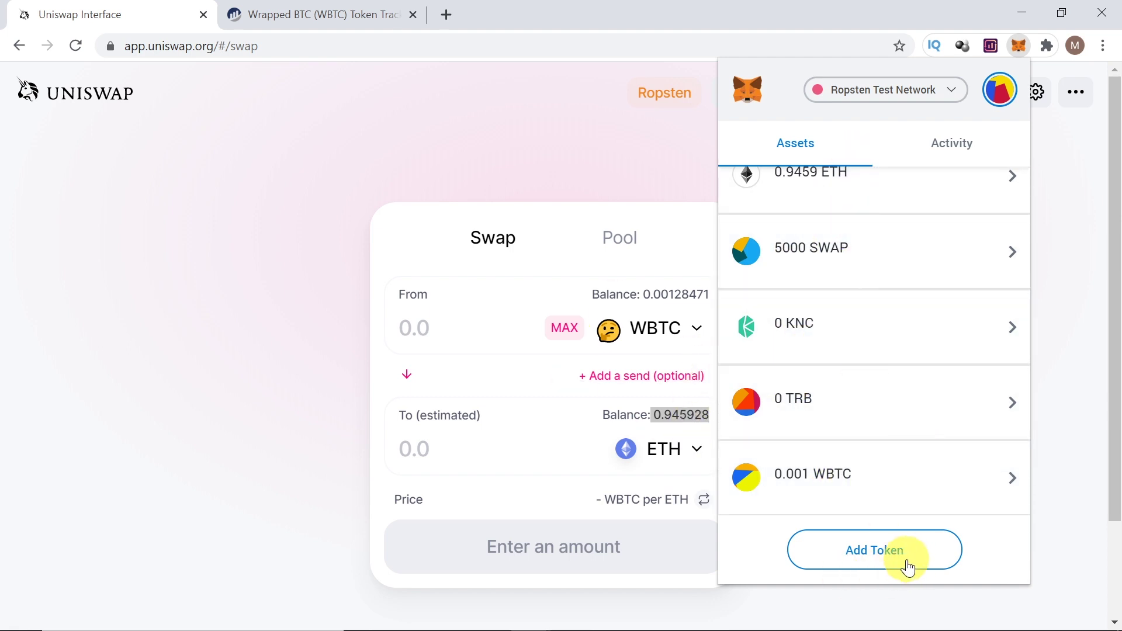
left_click(870, 565)
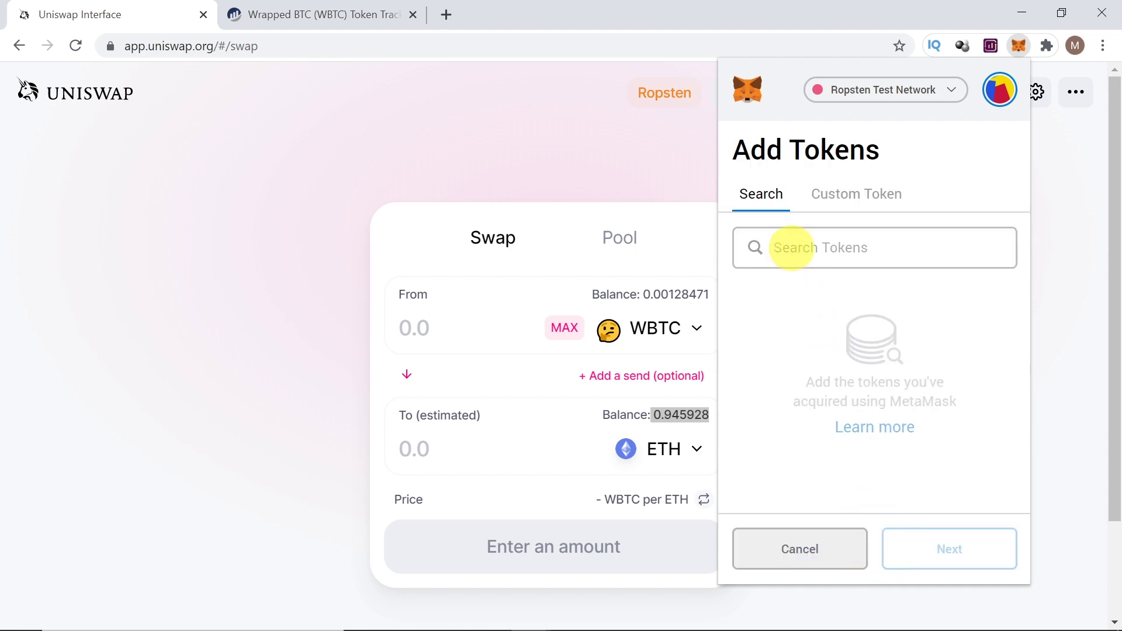
Step: Search for knc, then switch to MetaMask's Custom Token form
left_click(790, 247)
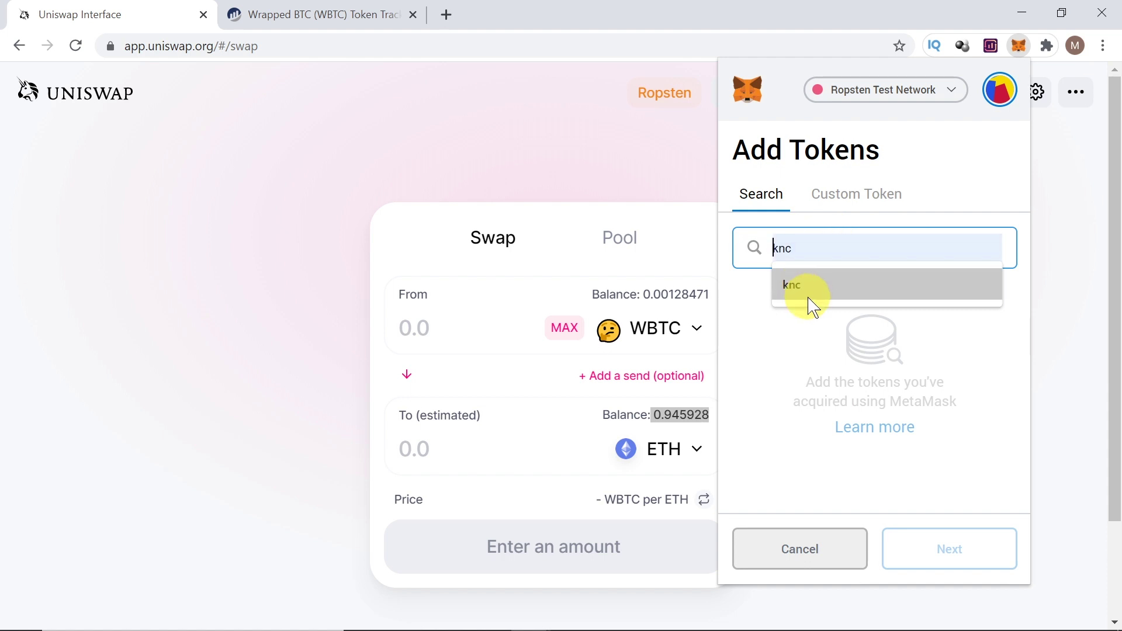
left_click(754, 367)
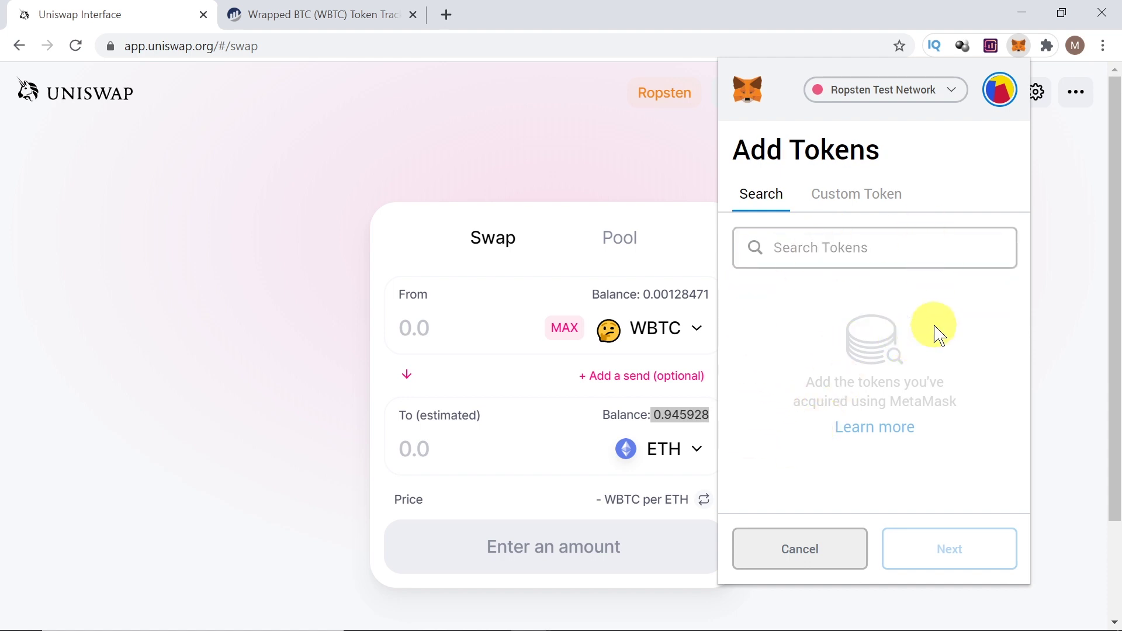
left_click(869, 199)
left_click(791, 270)
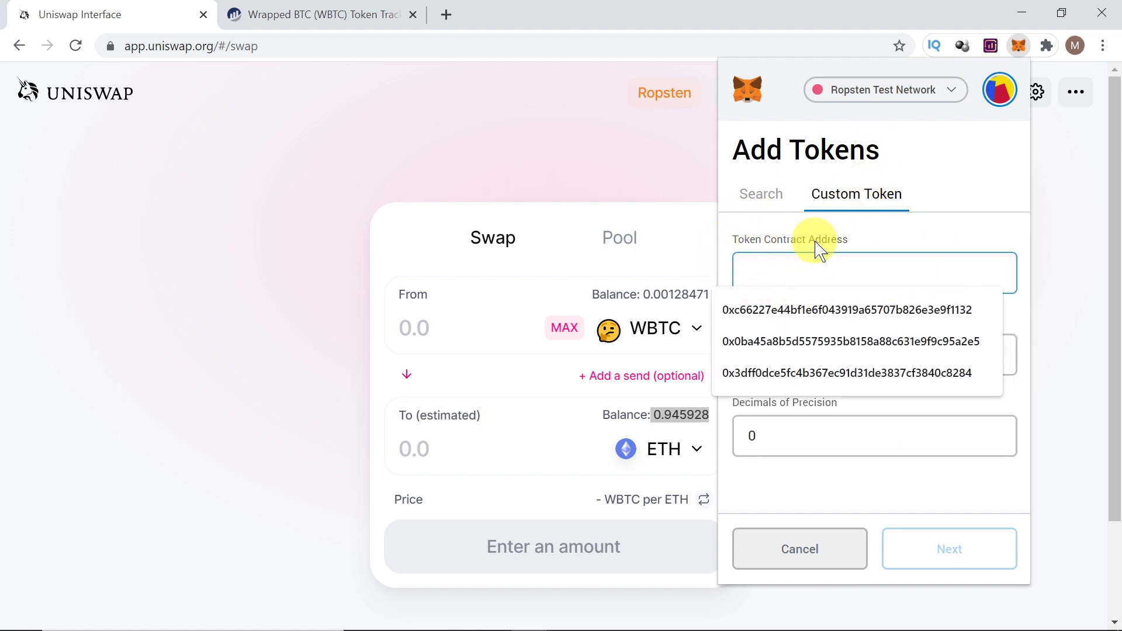
Step: Paste the WBTC contract address, note the 'already added' warning, and close the popup
key("ctrl+v")
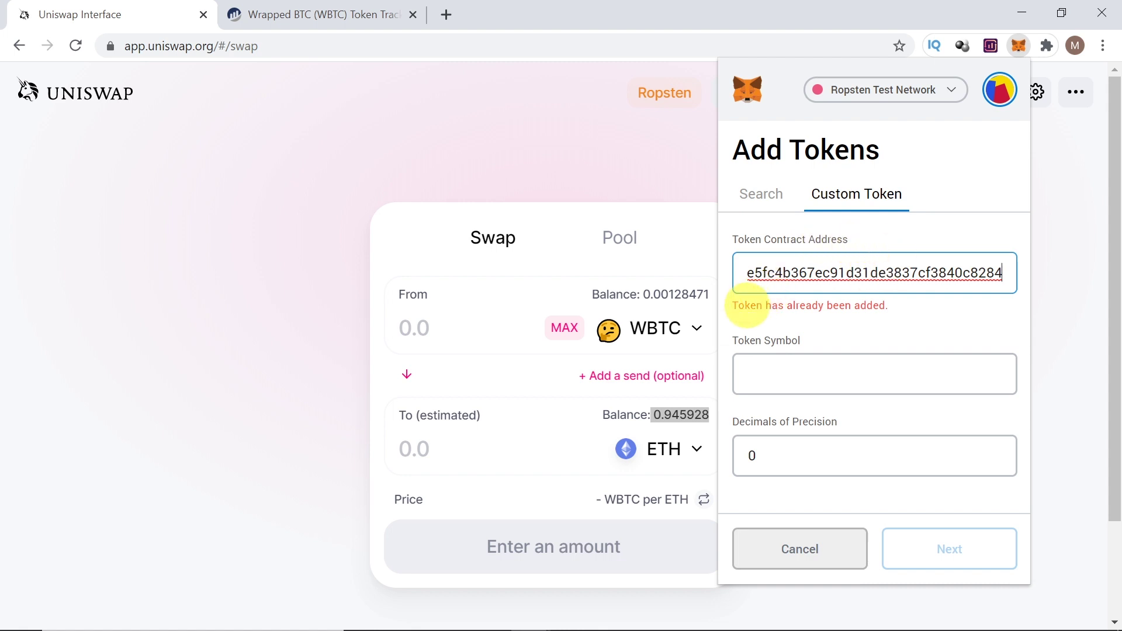
left_click_drag(738, 305, 871, 306)
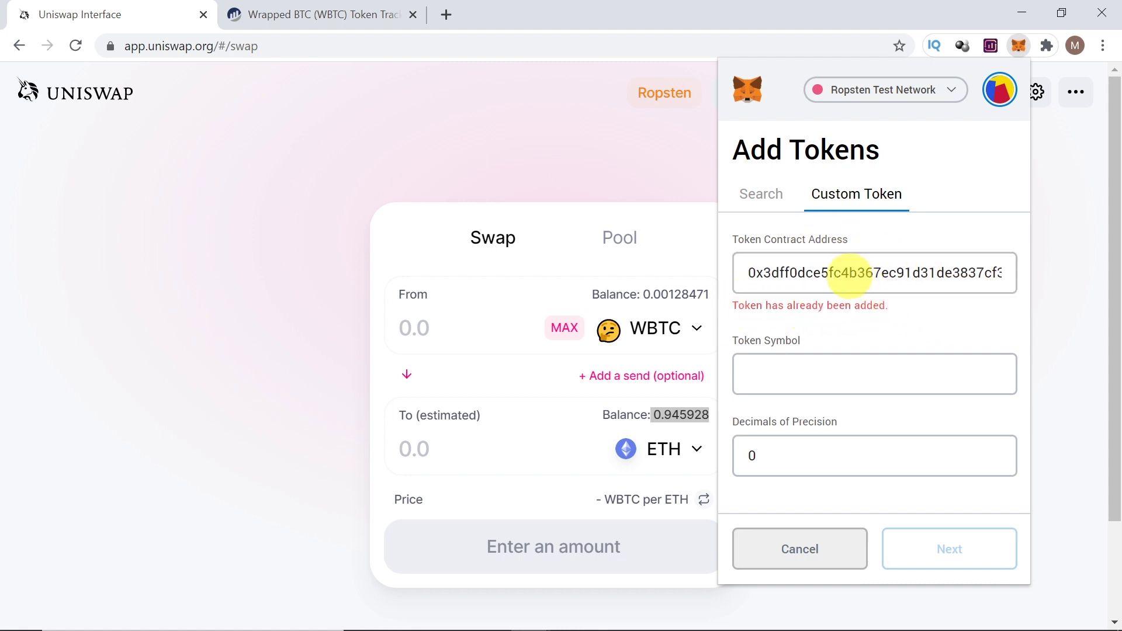
left_click(849, 272)
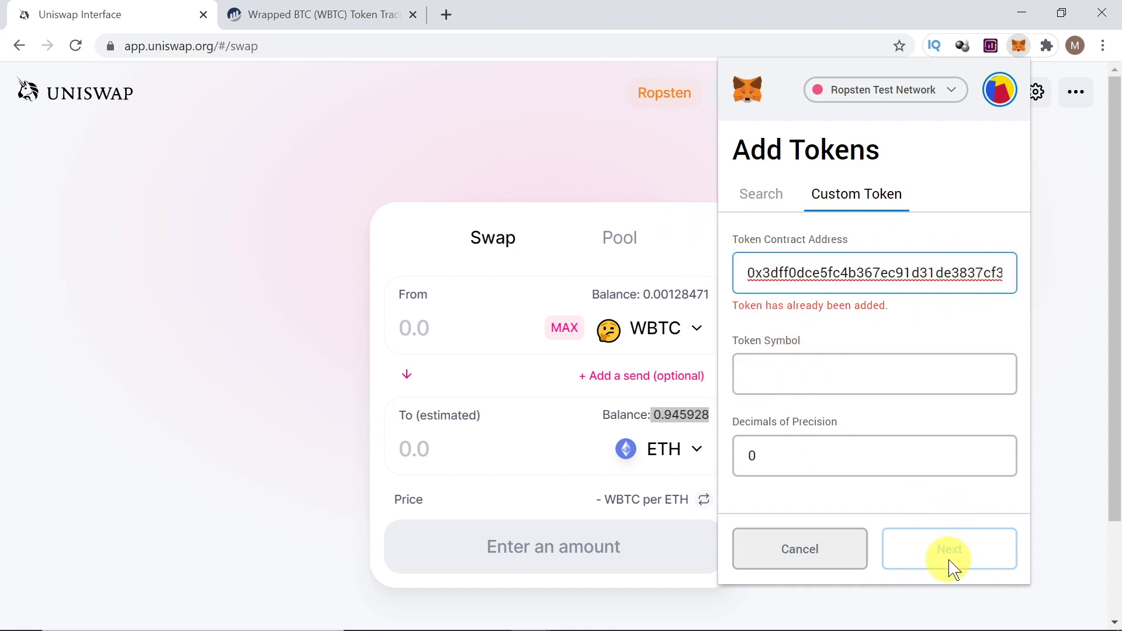
left_click(1092, 373)
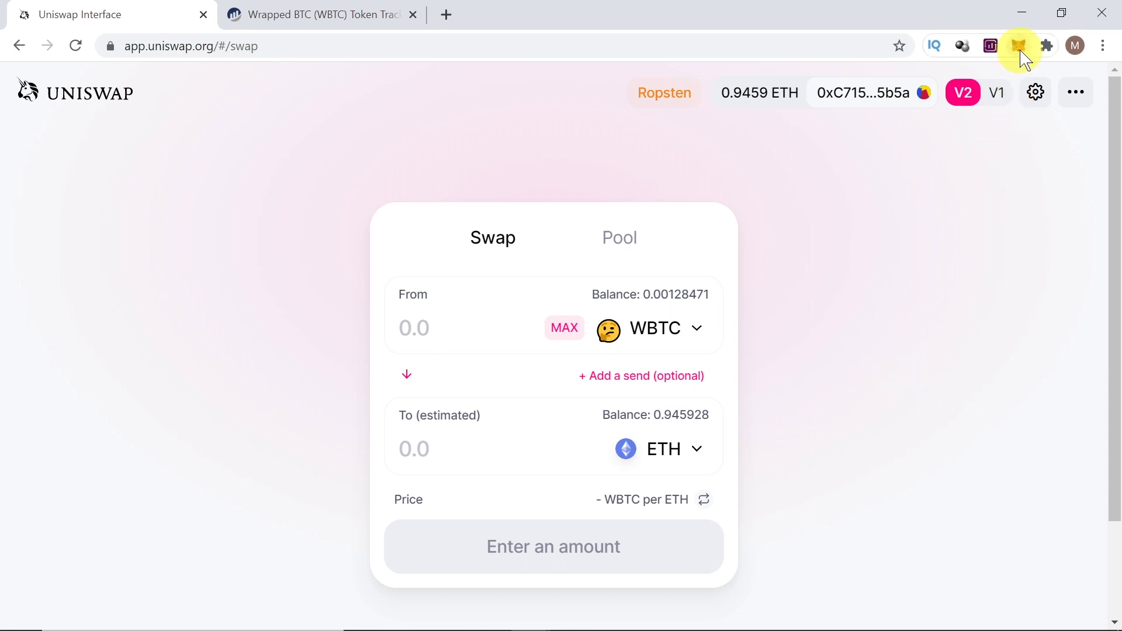
key("alt+shift+m")
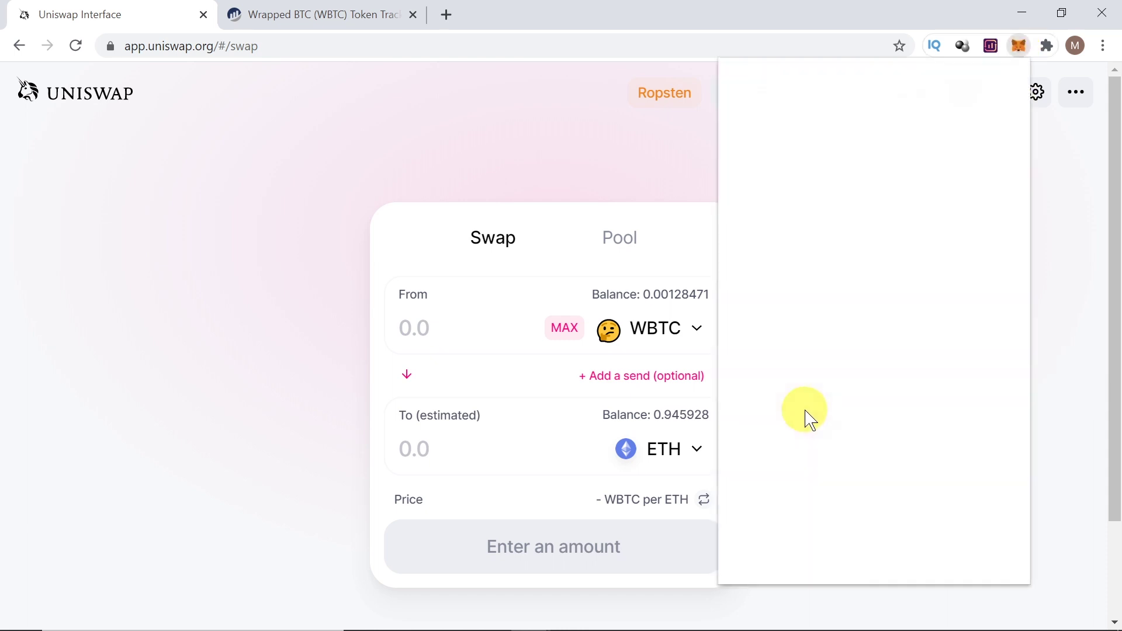
scroll(862, 350, "down", 4)
left_click(301, 430)
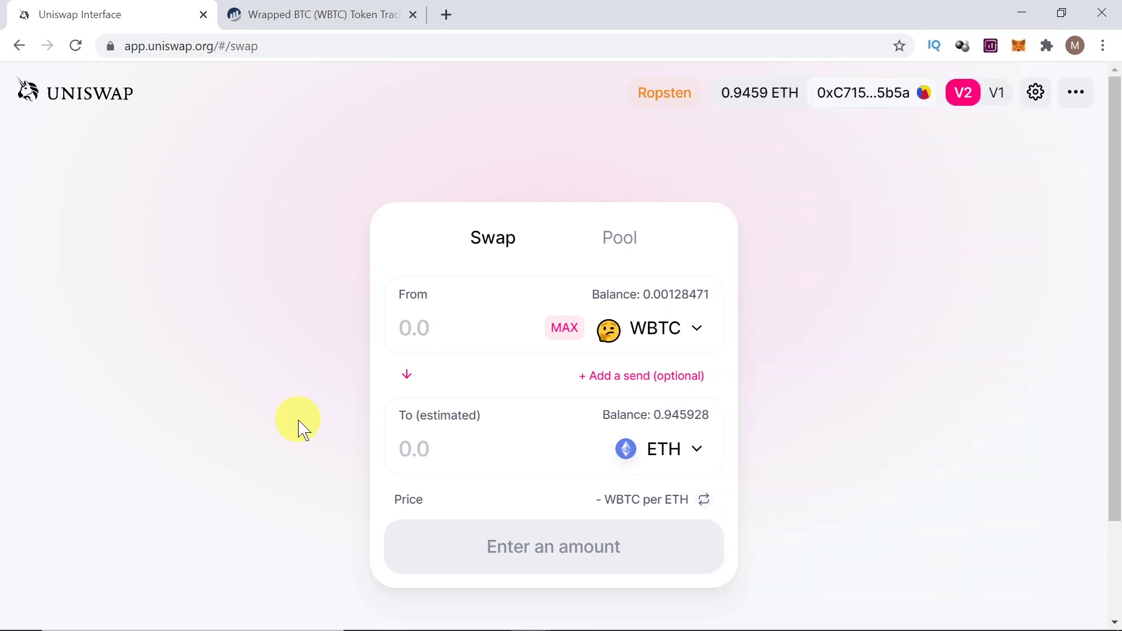